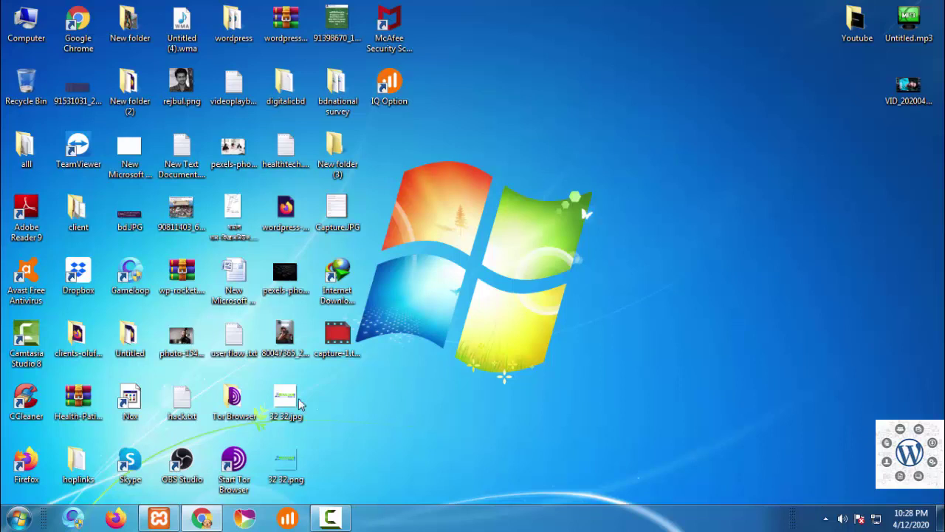
Step: Switch to Chrome and review the installed WordPress plugins, picking out the Elementor entry
click(202, 518)
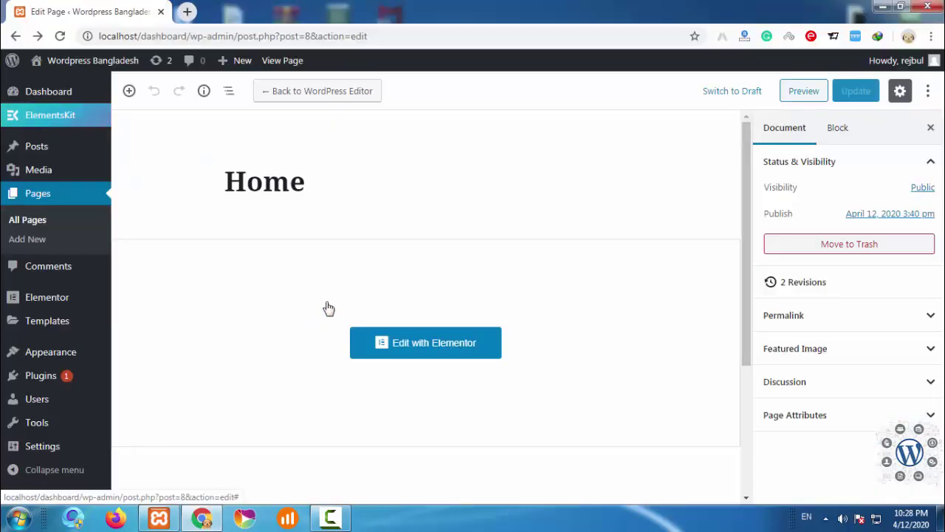
click(41, 375)
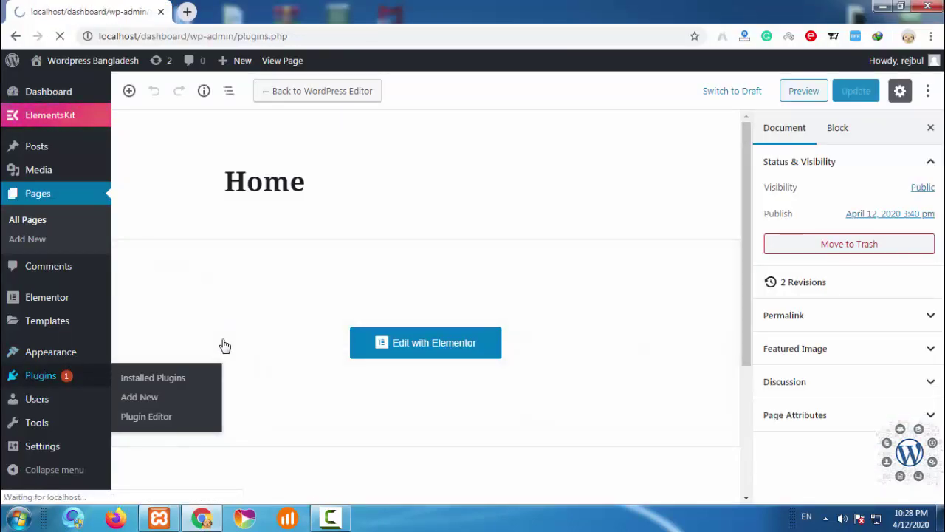
scroll(226, 345, down, 3)
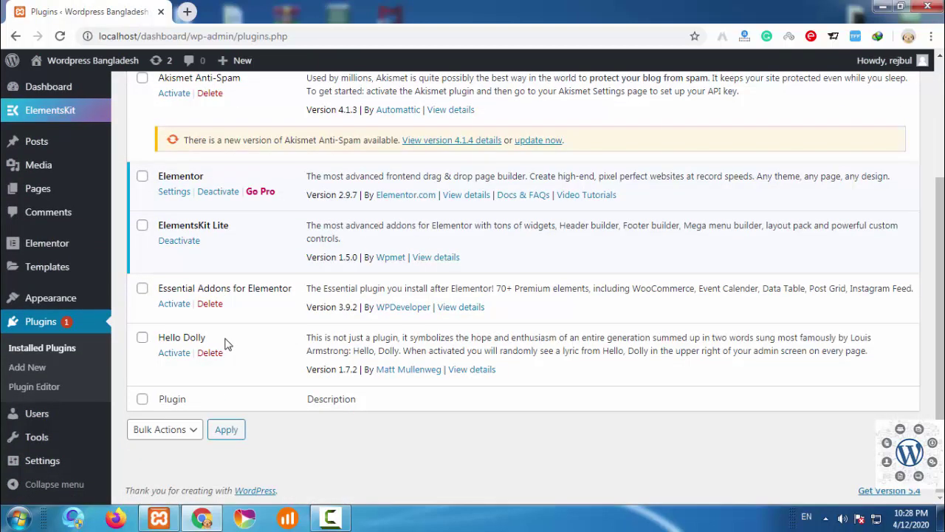
scroll(222, 310, up, 2)
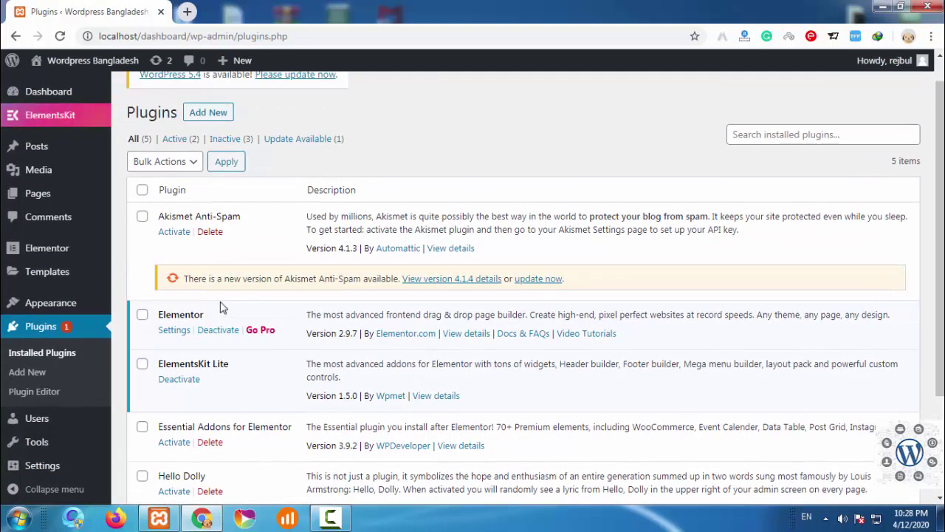
scroll(166, 308, down, 1)
drag(157, 245, 212, 250)
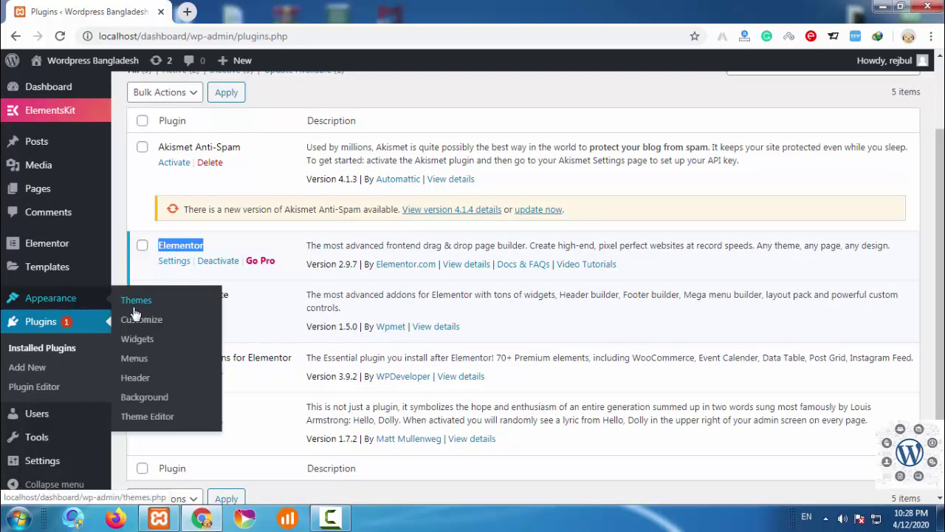
Step: Open the installed themes page and examine the current theme and its appearance options
click(133, 302)
scroll(229, 320, up, 1)
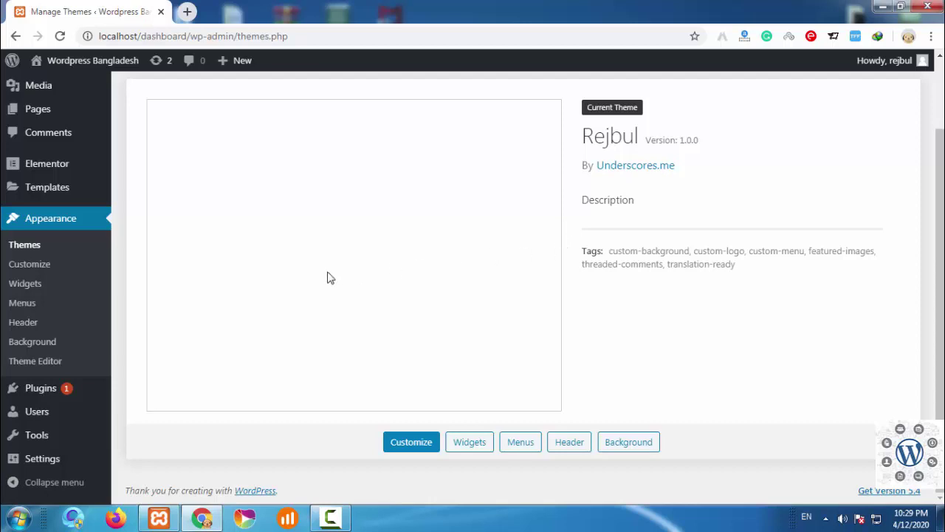
scroll(350, 288, up, 2)
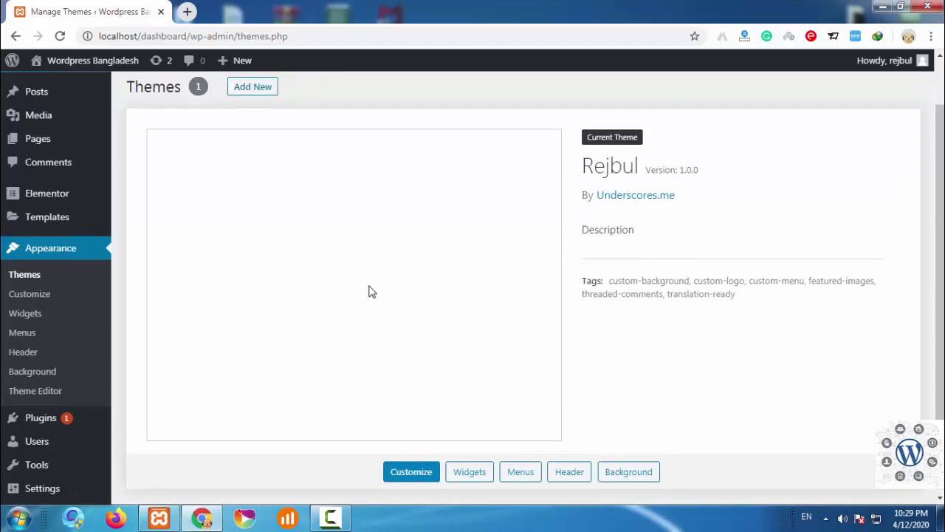
scroll(453, 304, down, 1)
mouse_move(13, 386)
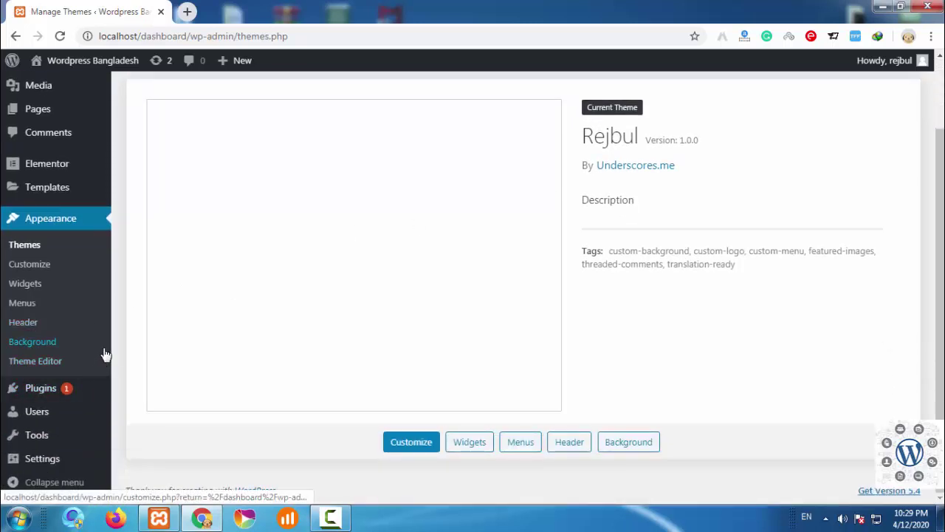
scroll(105, 354, up, 1)
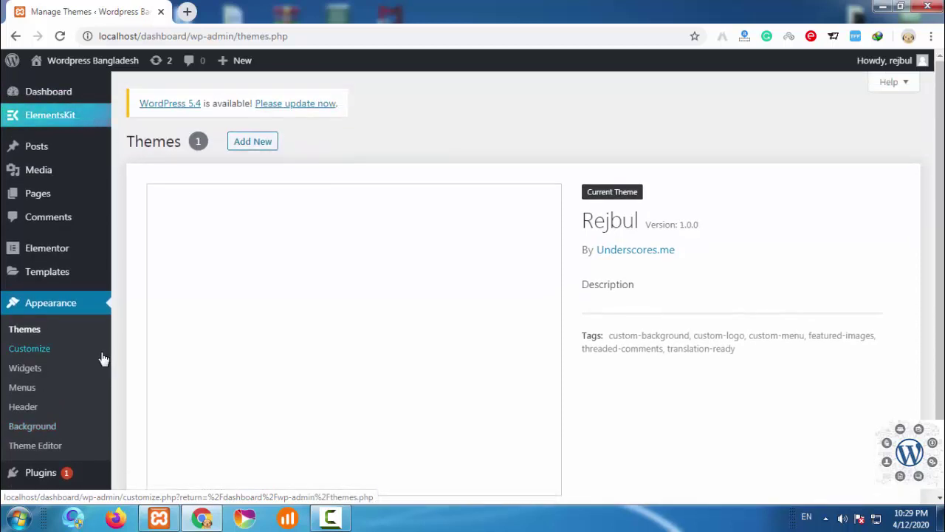
scroll(103, 360, down, 1)
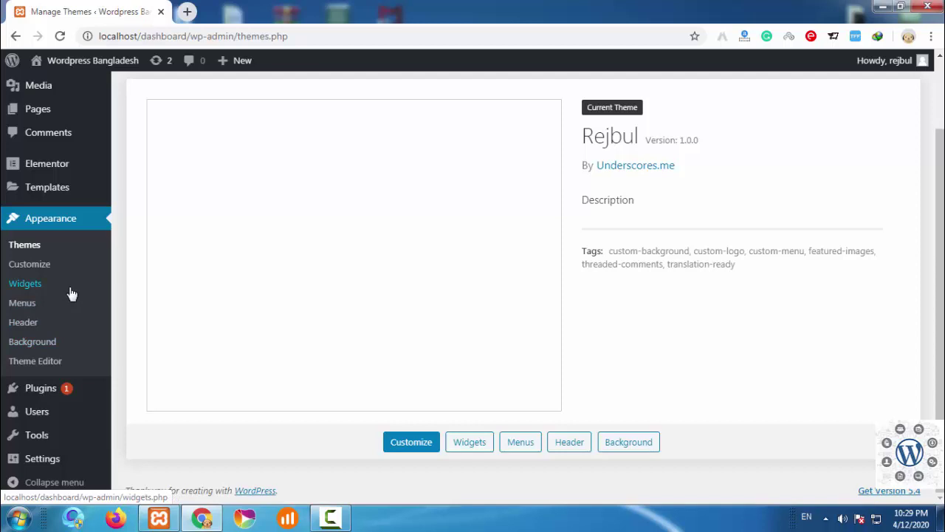
scroll(70, 293, up, 1)
scroll(71, 293, down, 1)
scroll(55, 350, up, 1)
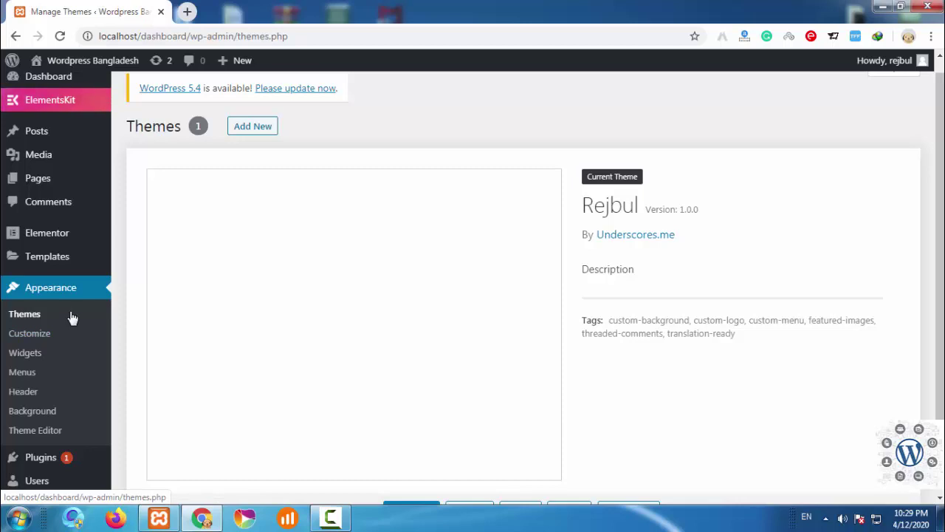
scroll(71, 318, down, 1)
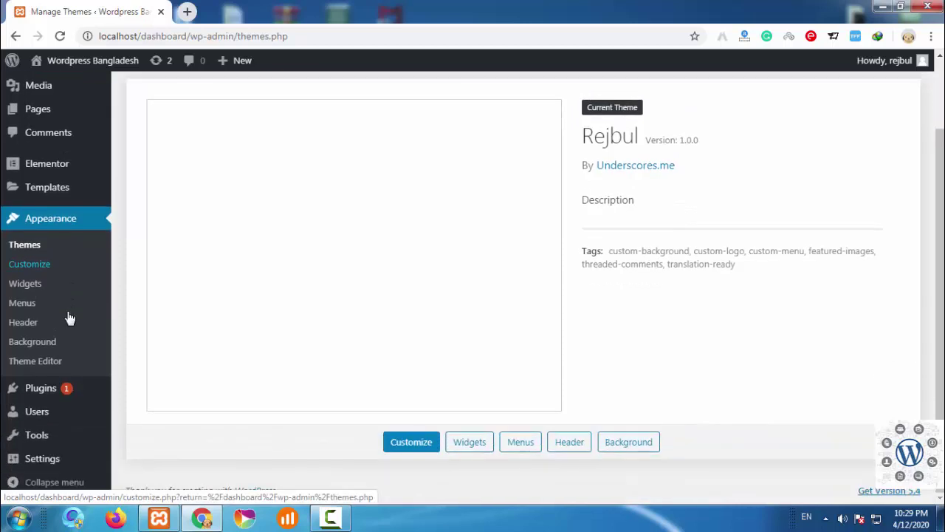
Step: Return to the installed plugins list and copy the plugin name "ElementsKit Lite"
click(43, 387)
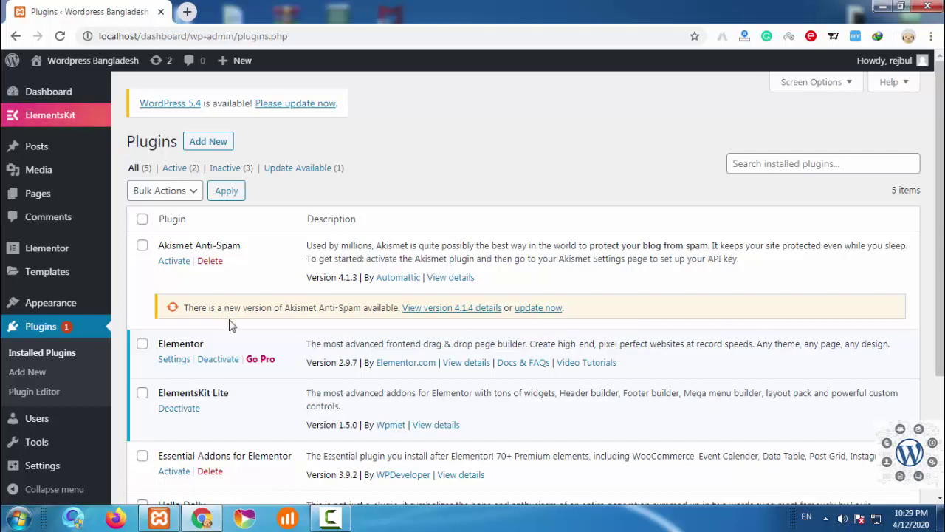
scroll(231, 327, down, 2)
scroll(252, 341, up, 1)
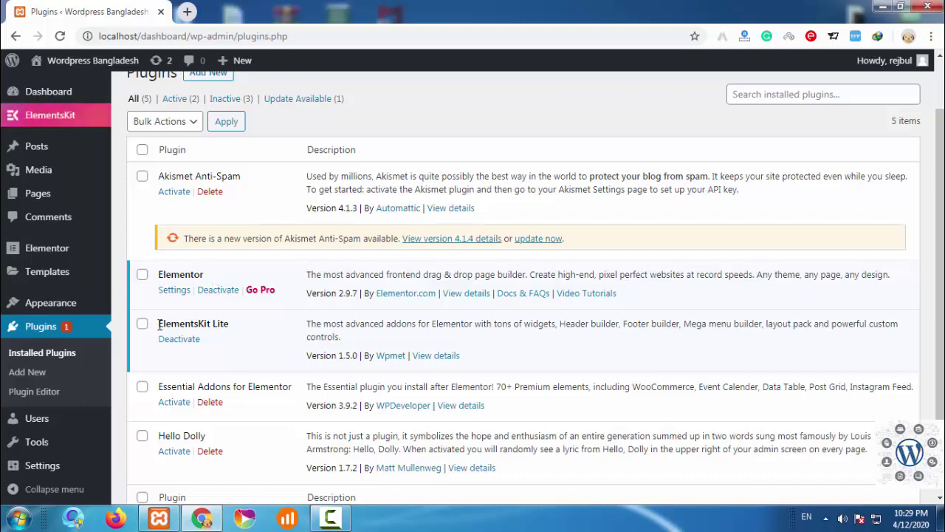
drag(157, 323, 235, 323)
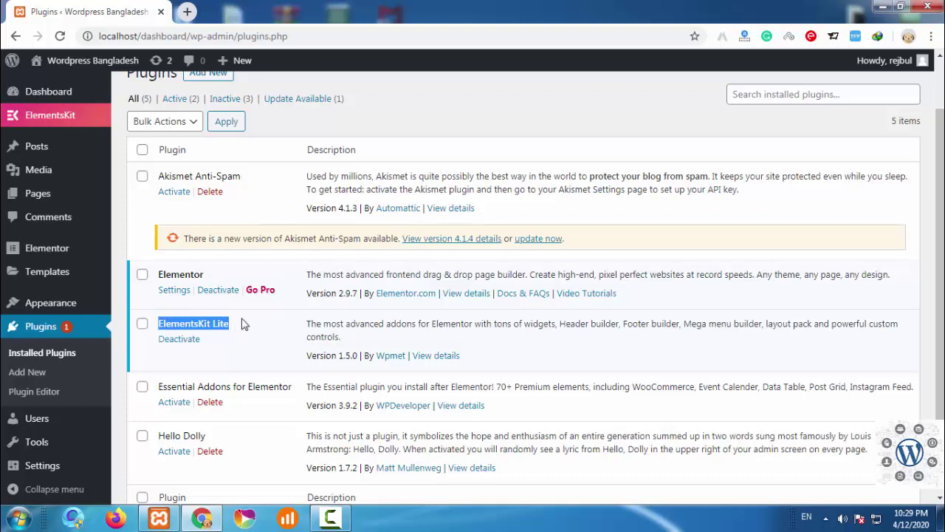
right_click(222, 328)
click(244, 336)
Step: Search the installed plugins for "ElementsKit Lite" using the copied name
scroll(749, 143, up, 1)
click(764, 170)
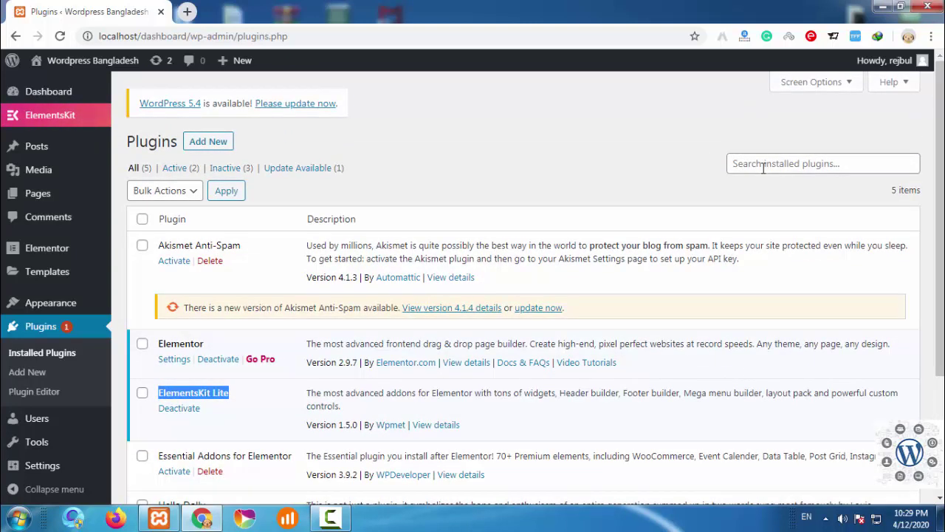
right_click(764, 172)
click(784, 248)
click(785, 237)
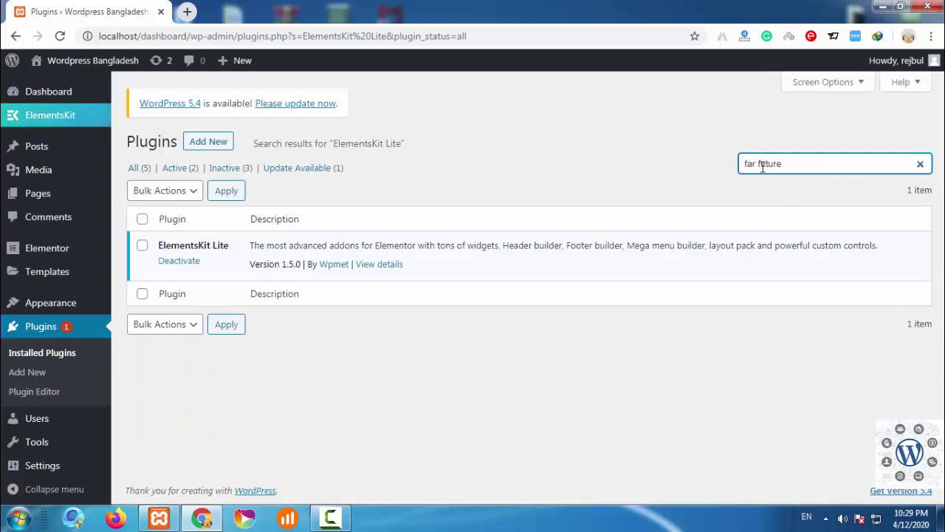
Step: Go to adding new plugins, search the plugin directory for "ElementsKit Lite" and look over the matching plugins
click(220, 144)
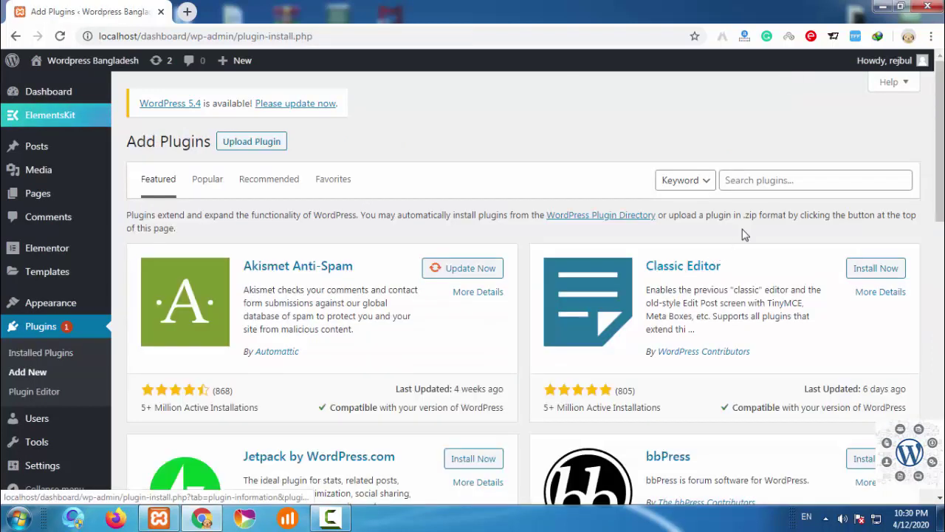
right_click(772, 180)
key(Escape)
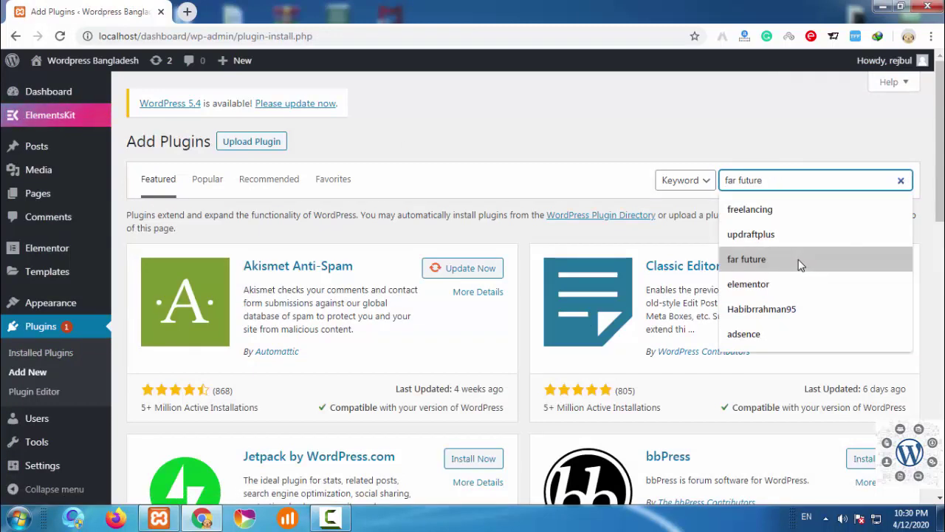
key(ctrl+v)
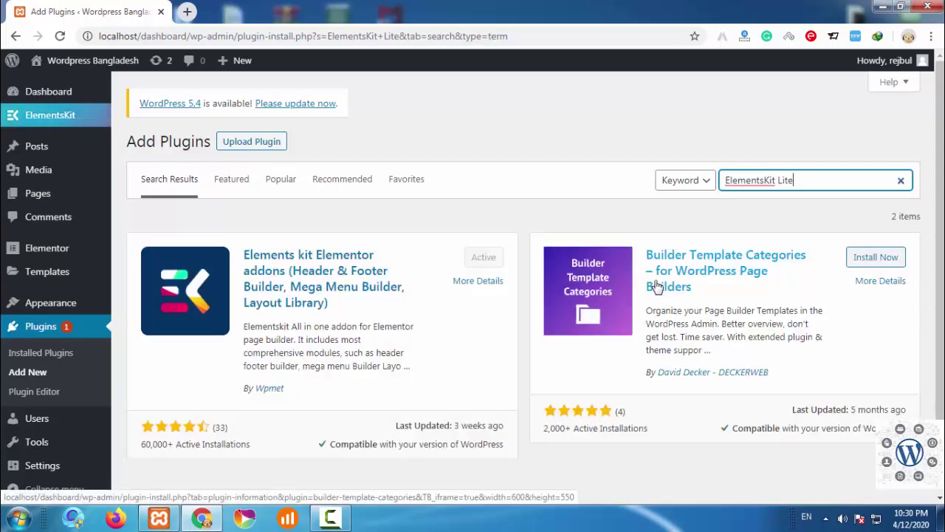
scroll(443, 266, down, 1)
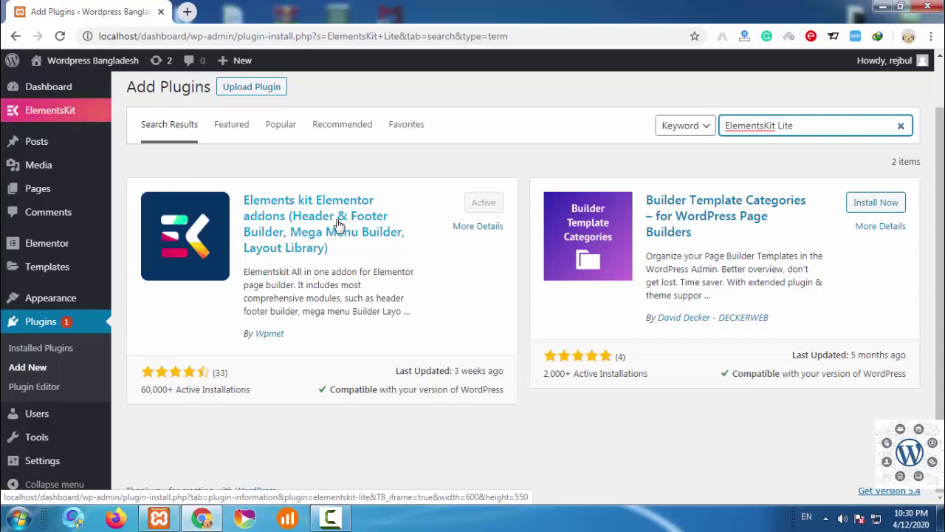
scroll(56, 480, up, 1)
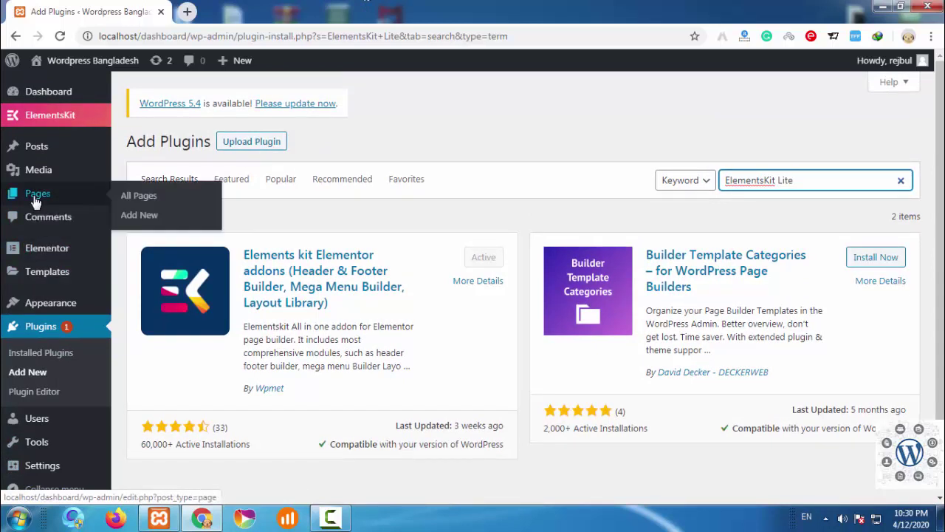
Step: Create a new WordPress page titled "practice"
click(35, 201)
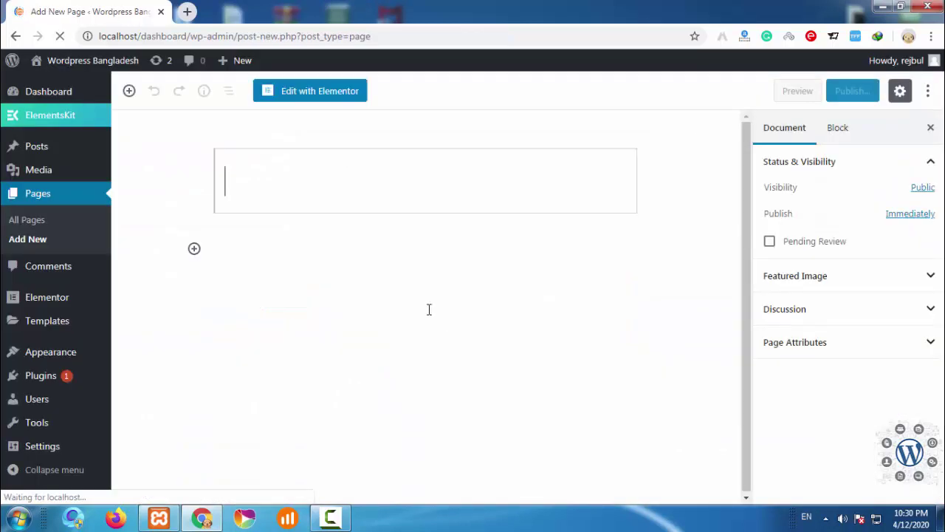
text(d)
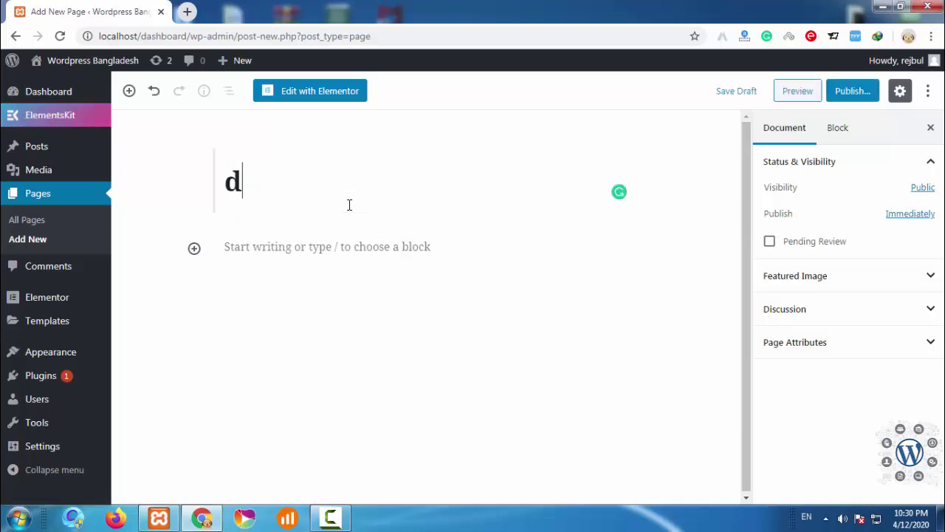
key(BackSpace)
text(practice)
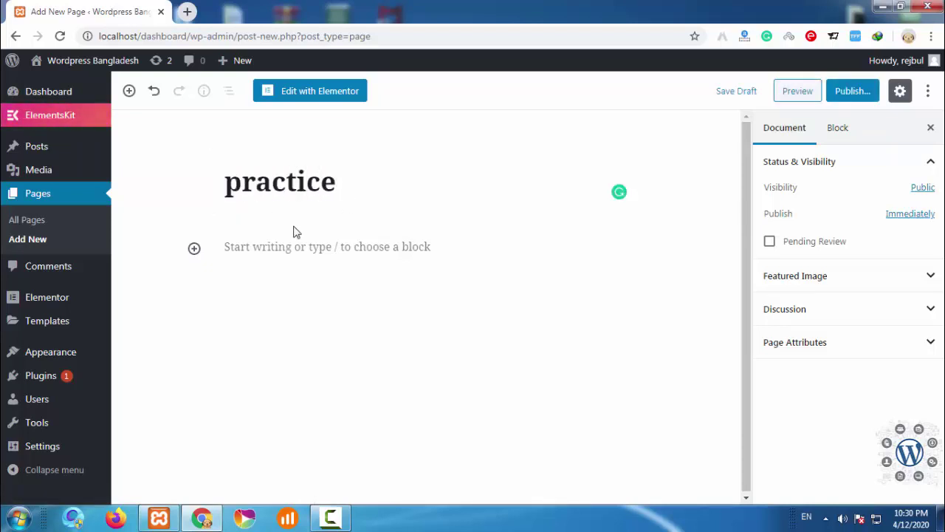
Step: Publish the "practice" page and view it on the live site
click(295, 248)
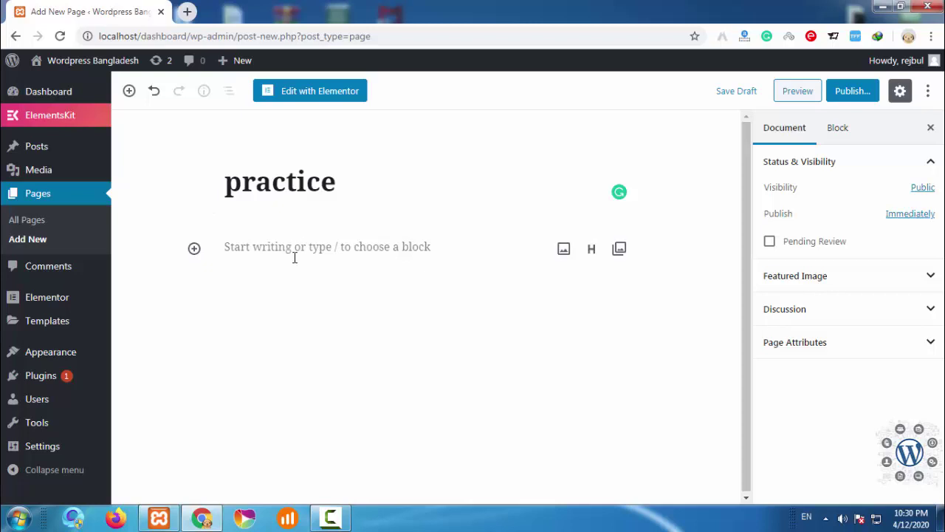
click(867, 92)
click(876, 96)
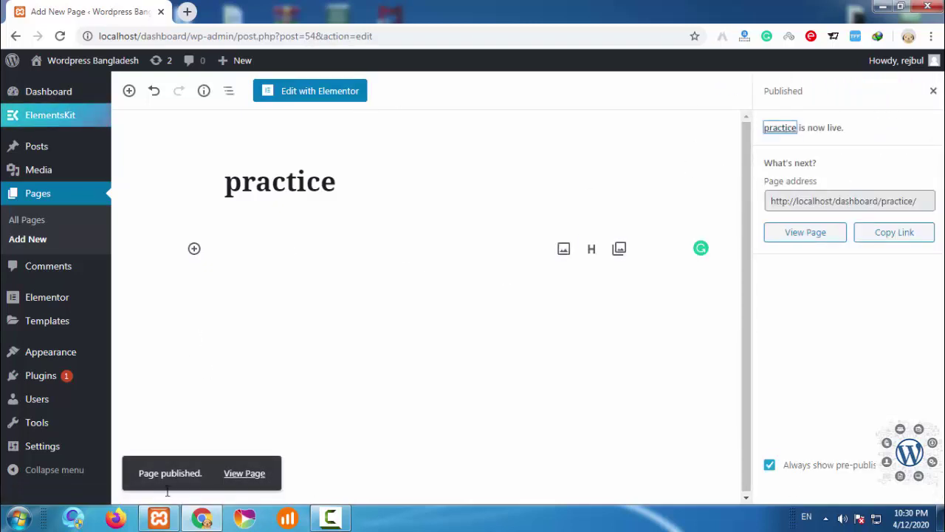
click(259, 472)
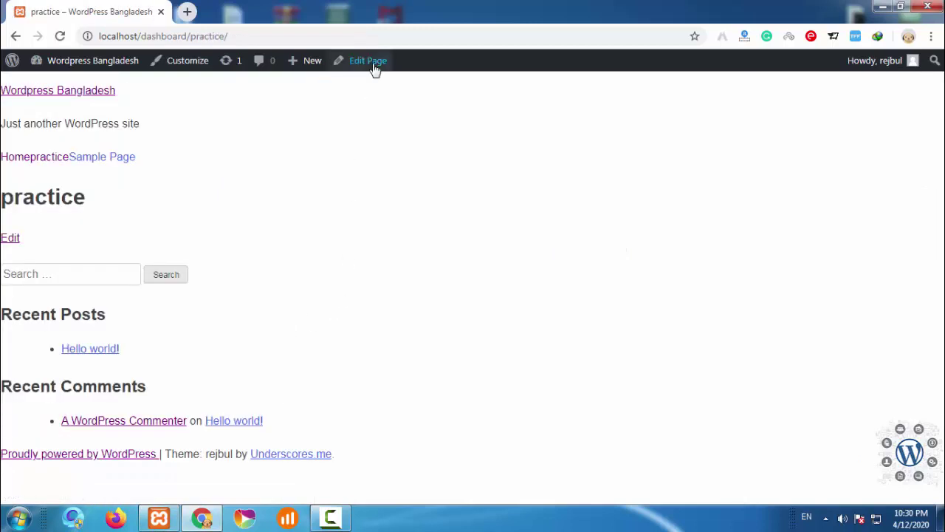
Step: Open the "practice" page in the Elementor editor and set its page layout to Elementor Canvas
click(373, 63)
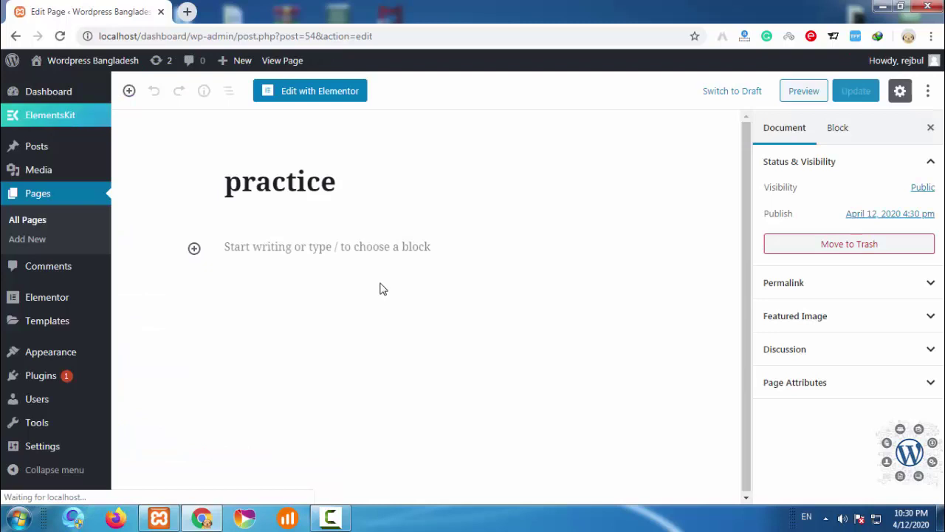
click(316, 93)
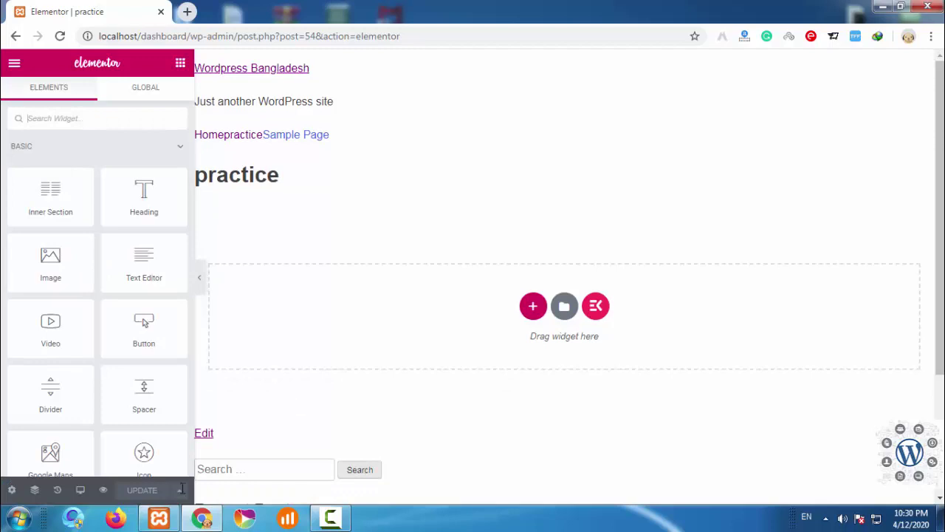
click(11, 490)
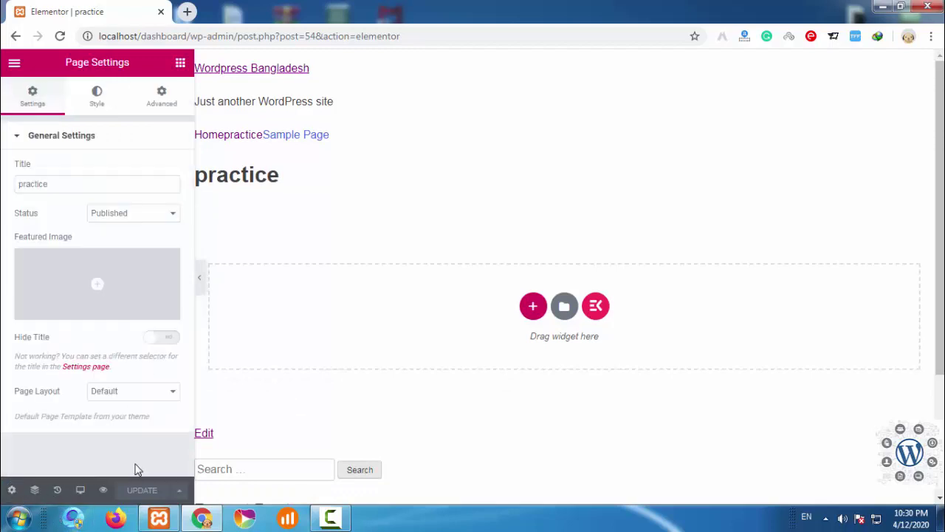
click(122, 395)
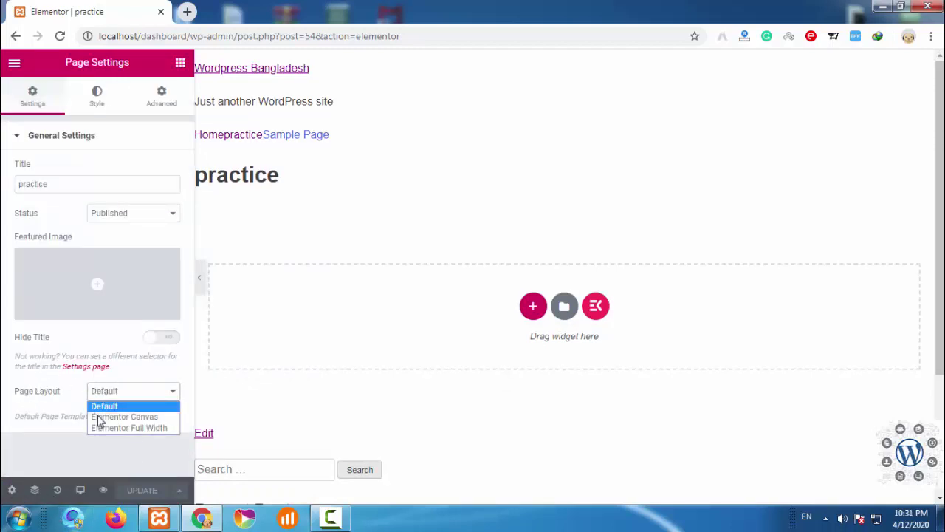
click(137, 417)
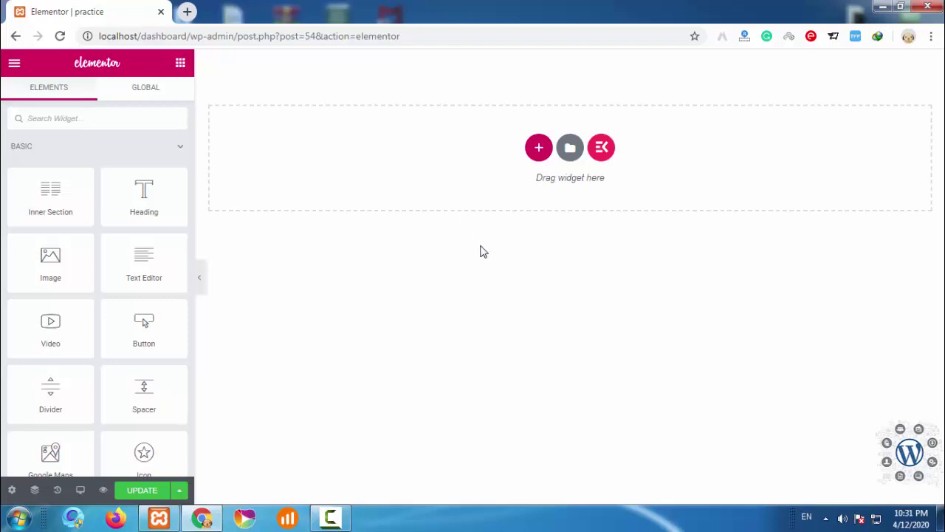
Step: Open the ElementsKit template library and browse the ready-made page templates
click(602, 148)
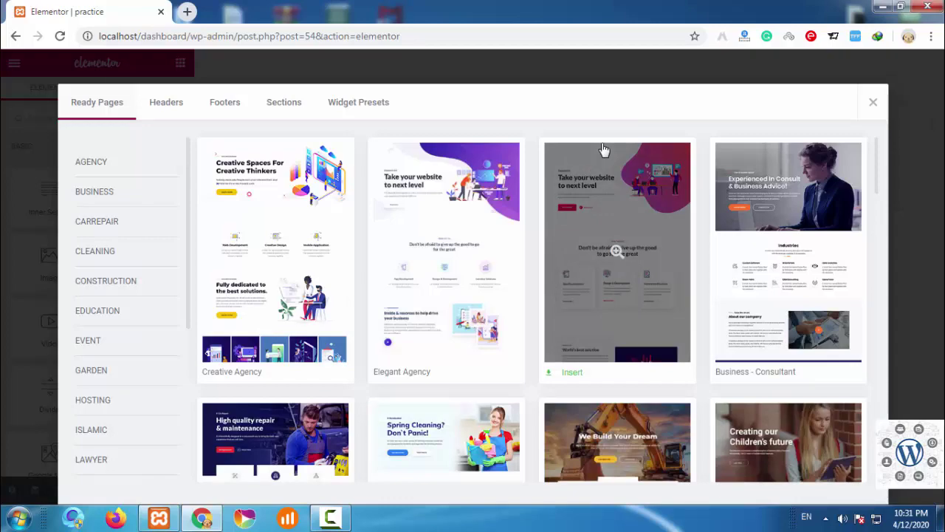
scroll(480, 273, down, 10)
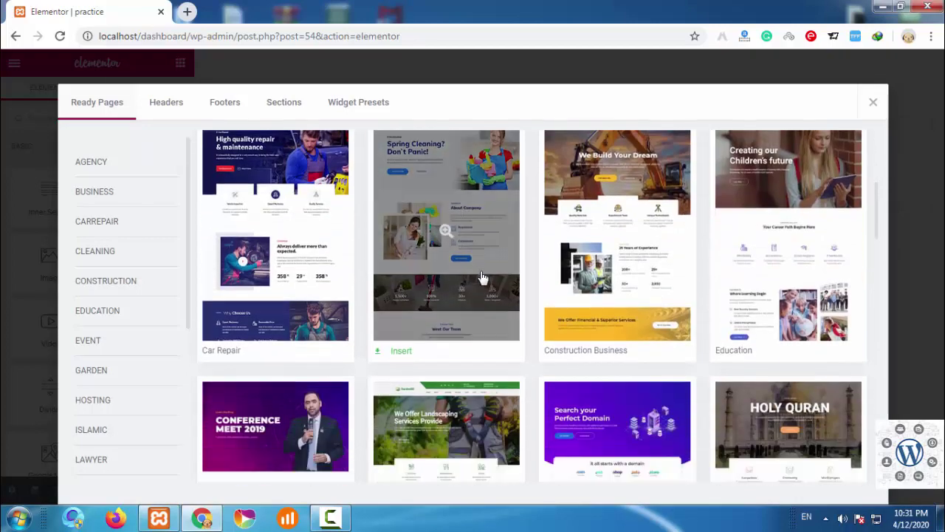
scroll(481, 280, down, 5)
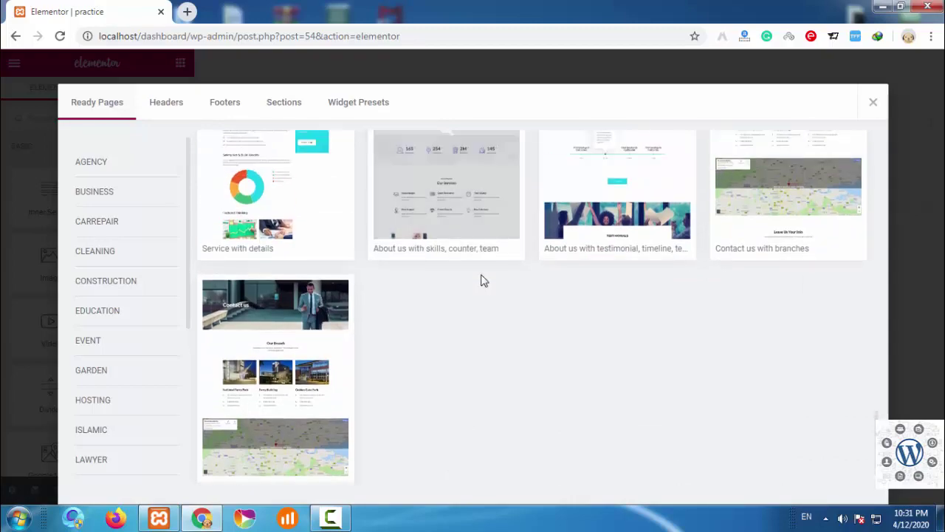
scroll(481, 279, up, 10)
scroll(481, 279, up, 3)
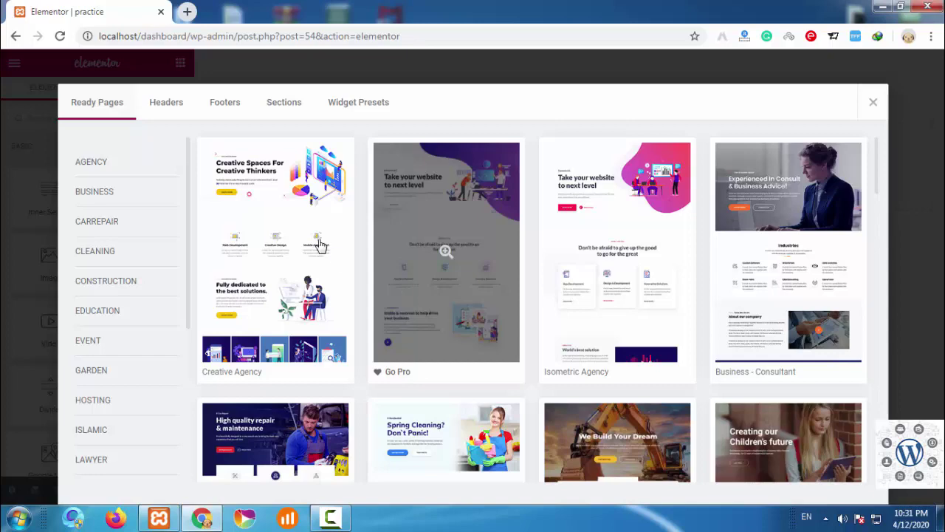
Step: Browse the header templates, preview the one with the dark blue contact bar, and return to the empty page
click(169, 107)
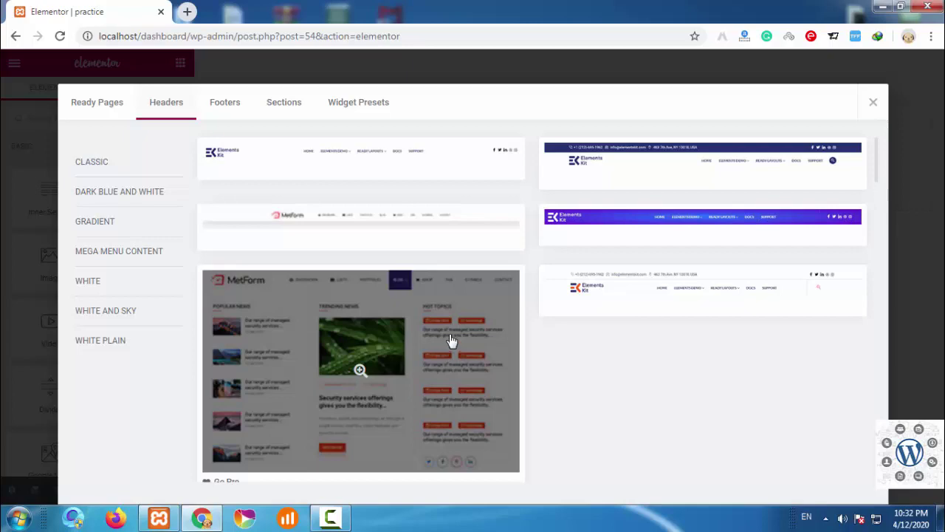
scroll(449, 337, down, 4)
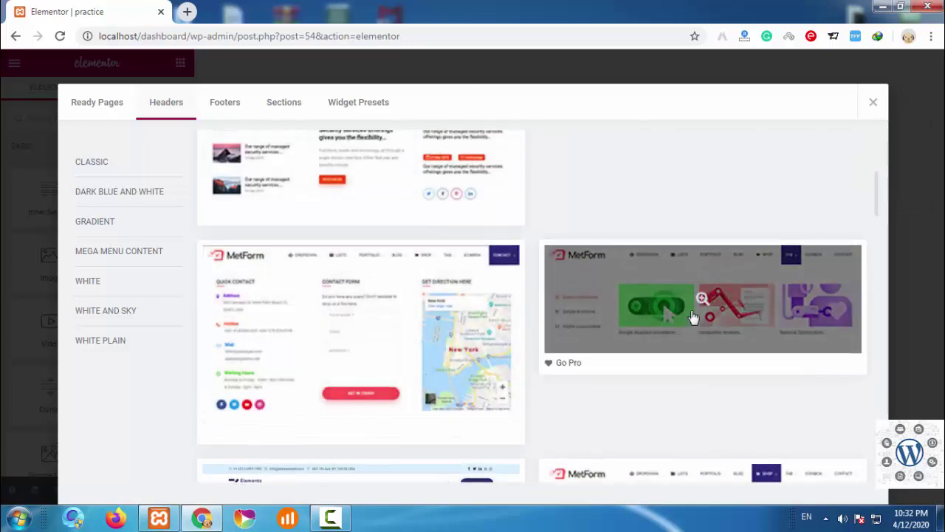
scroll(517, 303, up, 3)
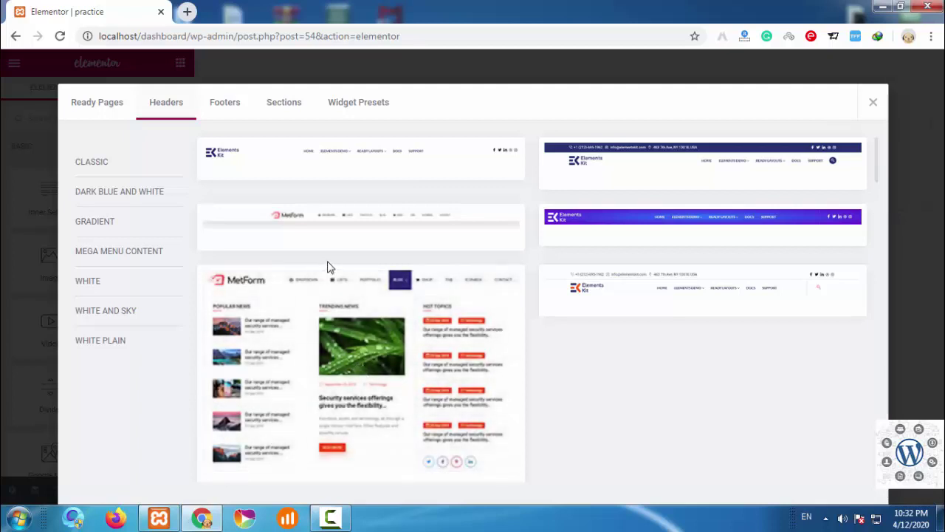
click(627, 184)
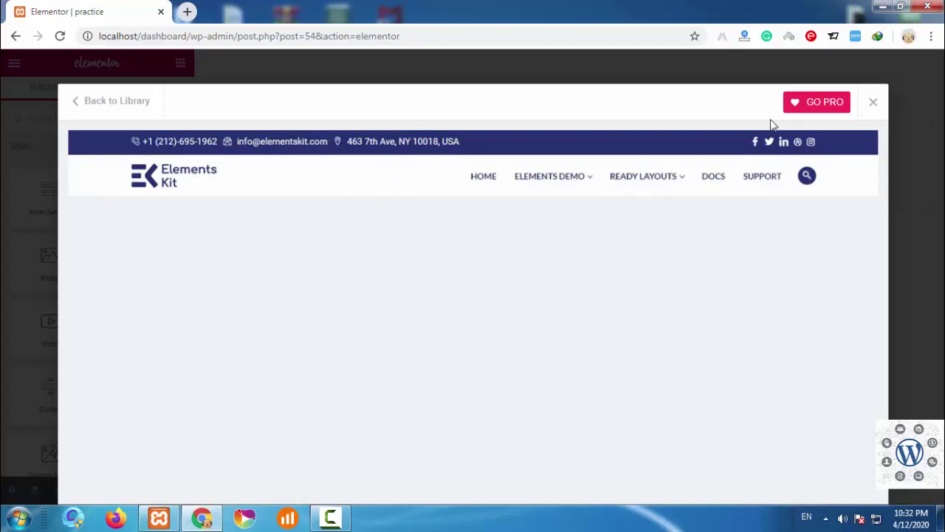
click(873, 104)
click(538, 148)
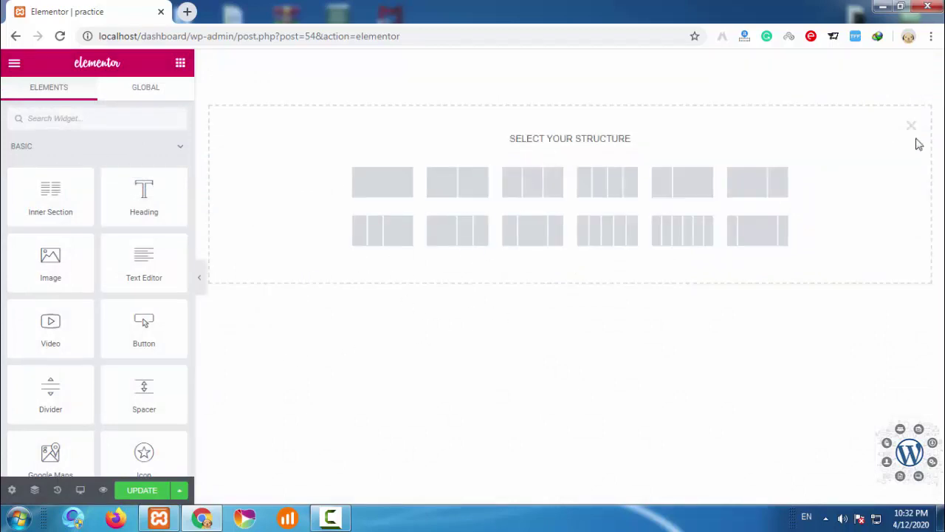
click(911, 127)
Step: Reopen the ElementsKit header templates and preview the header with the light blue contact bar and Appointment button
click(602, 146)
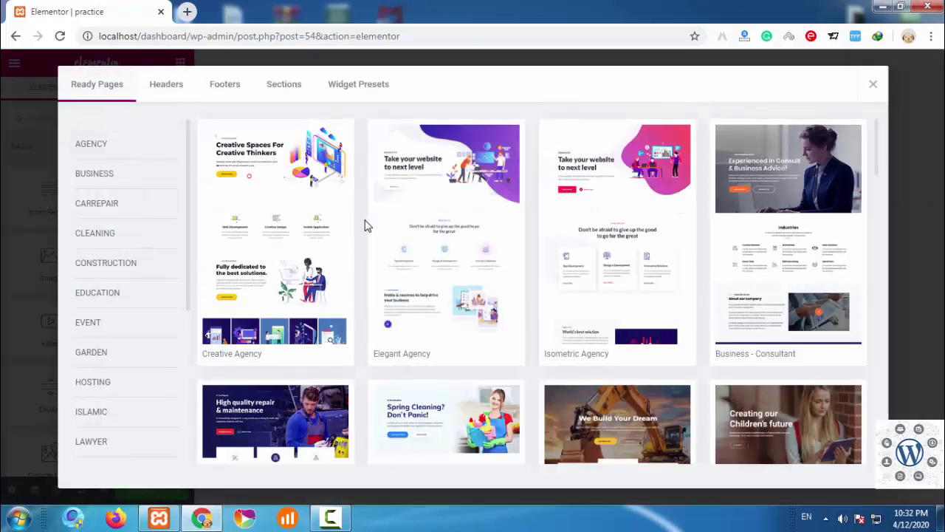
click(166, 86)
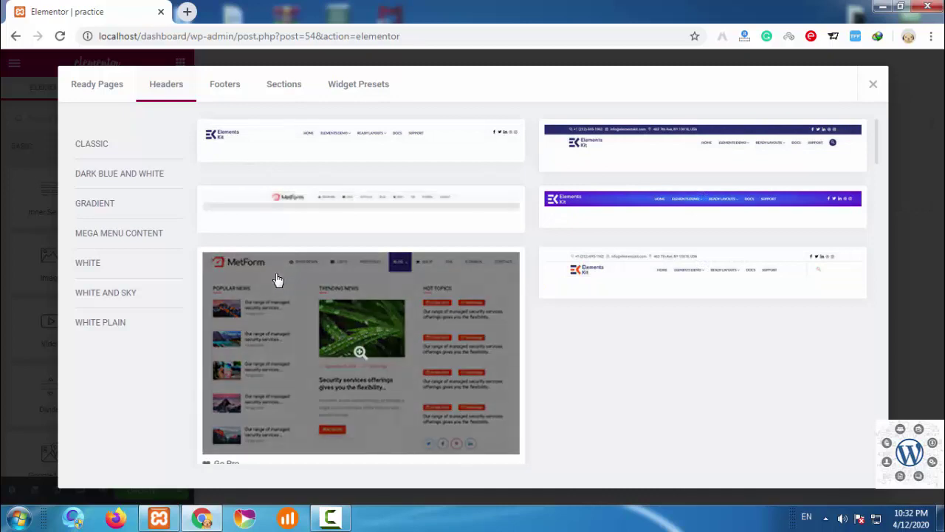
scroll(296, 292, down, 10)
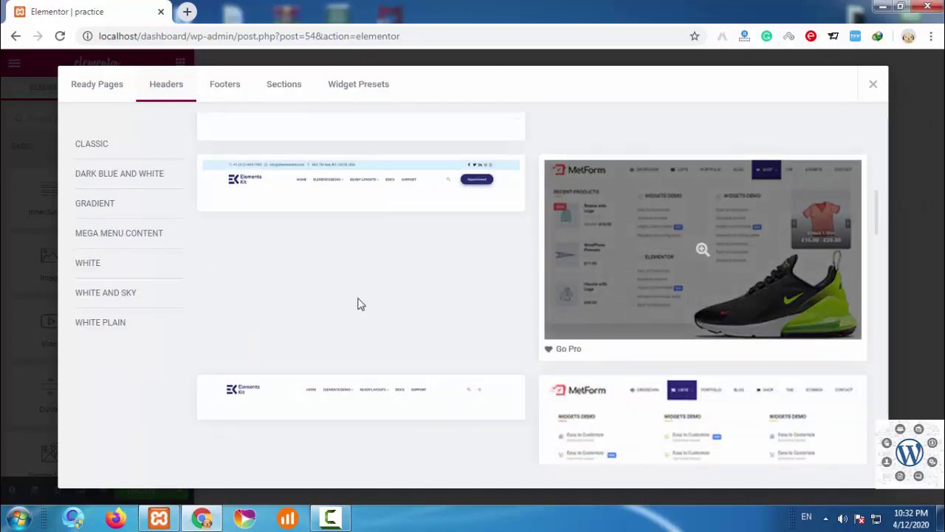
click(341, 189)
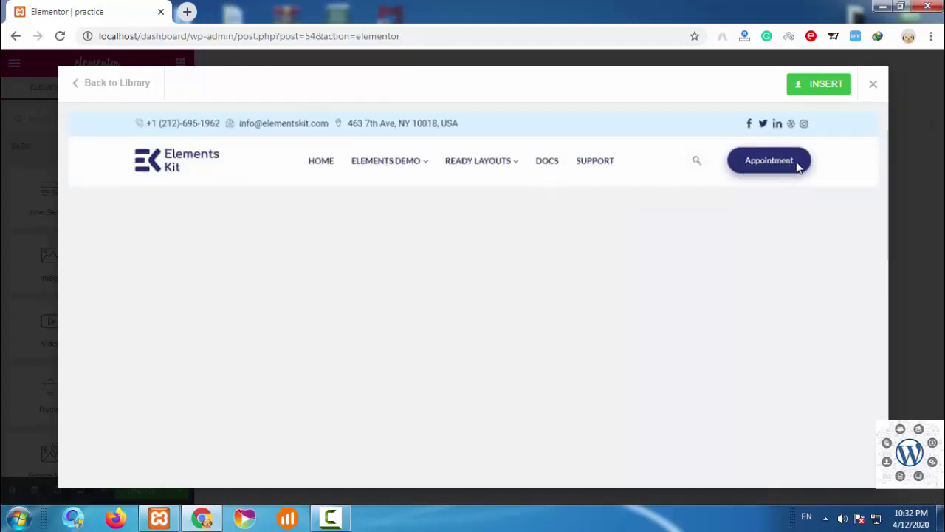
click(88, 84)
Step: Insert the plain white ElementsKit header template with the search and hamburger icons into the page
scroll(359, 302, down, 6)
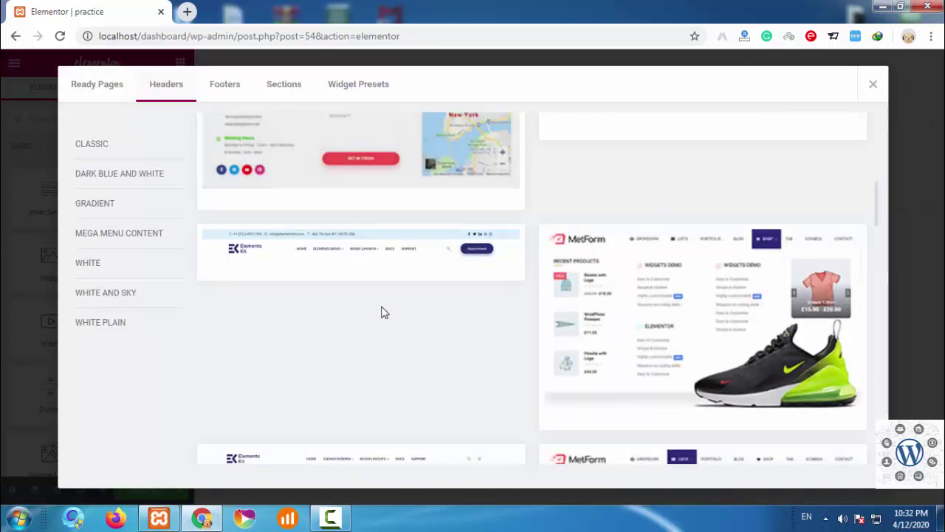
scroll(388, 312, down, 4)
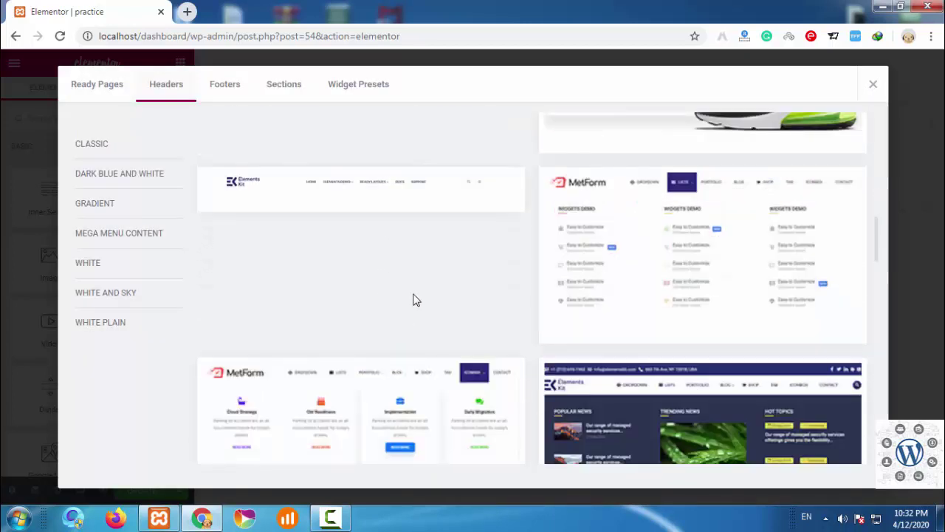
click(306, 195)
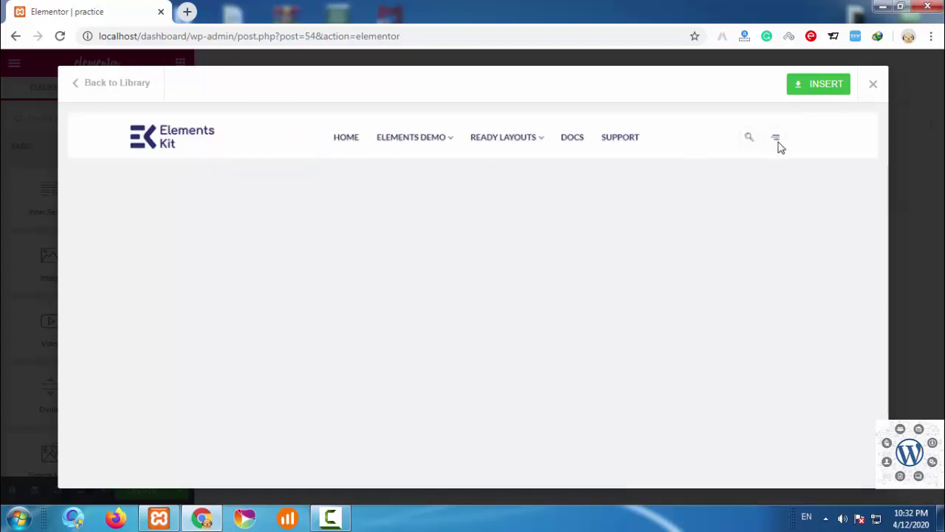
click(814, 87)
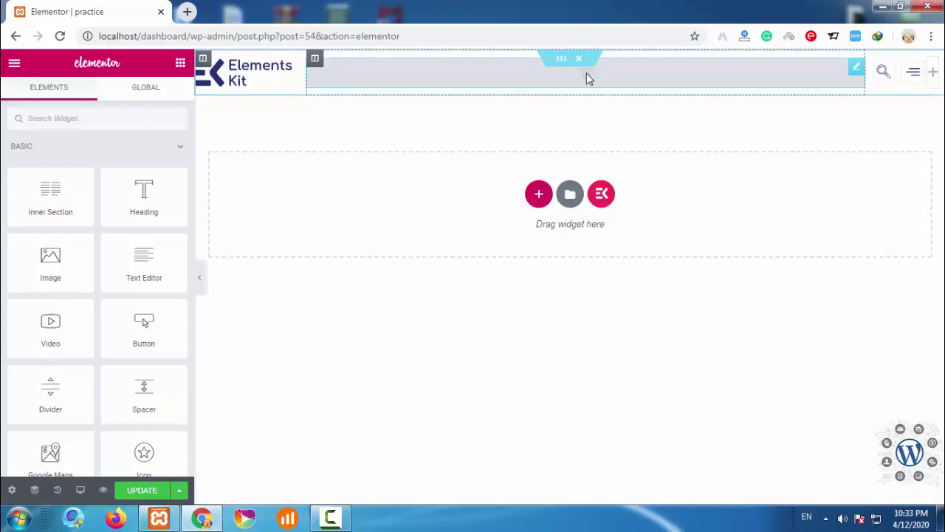
Step: Inspect the content settings of the header's nav menu, logo image, search and offcanvas widgets
click(554, 88)
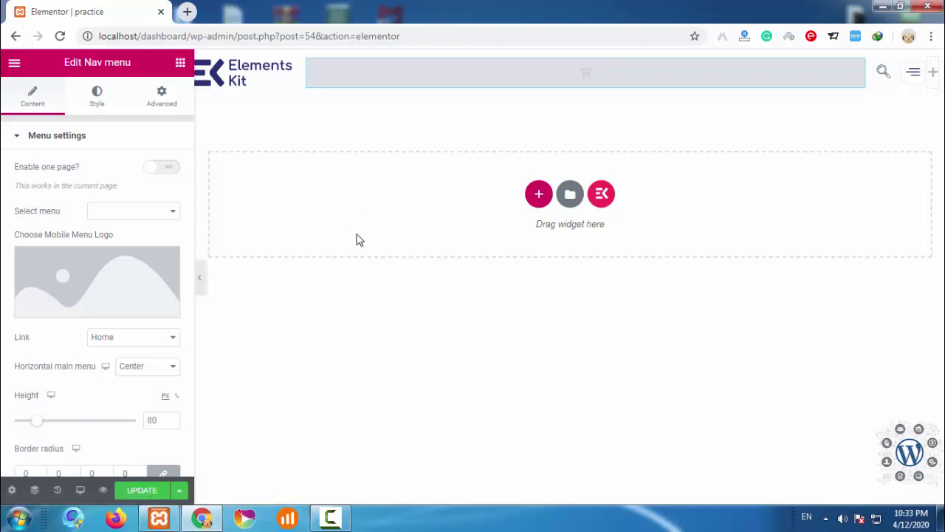
click(240, 88)
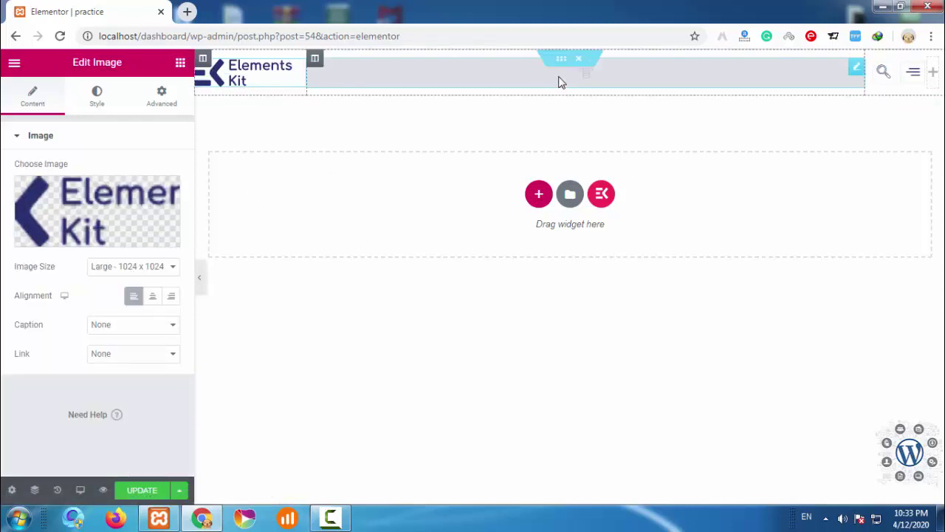
click(908, 71)
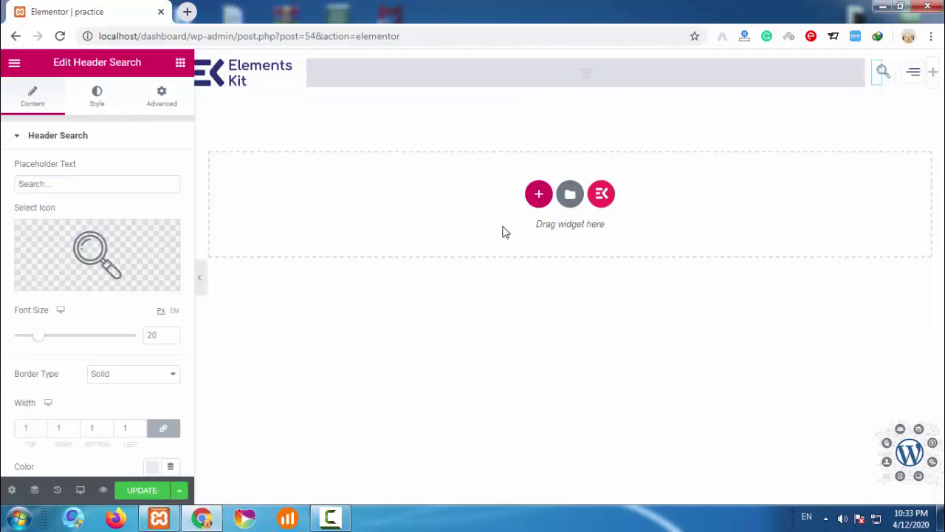
click(910, 71)
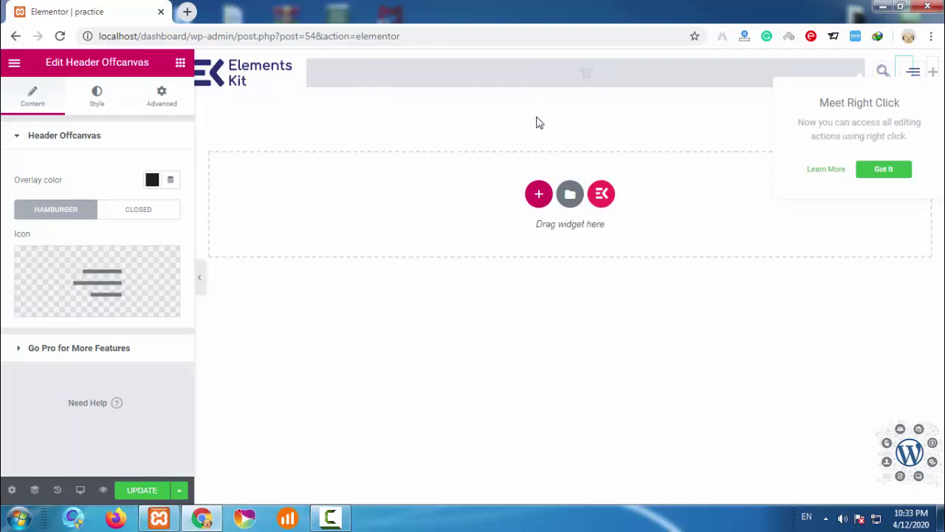
Step: Insert the slim dark slate ElementsKit footer template with logo, copyright text and social icons below the header
click(601, 194)
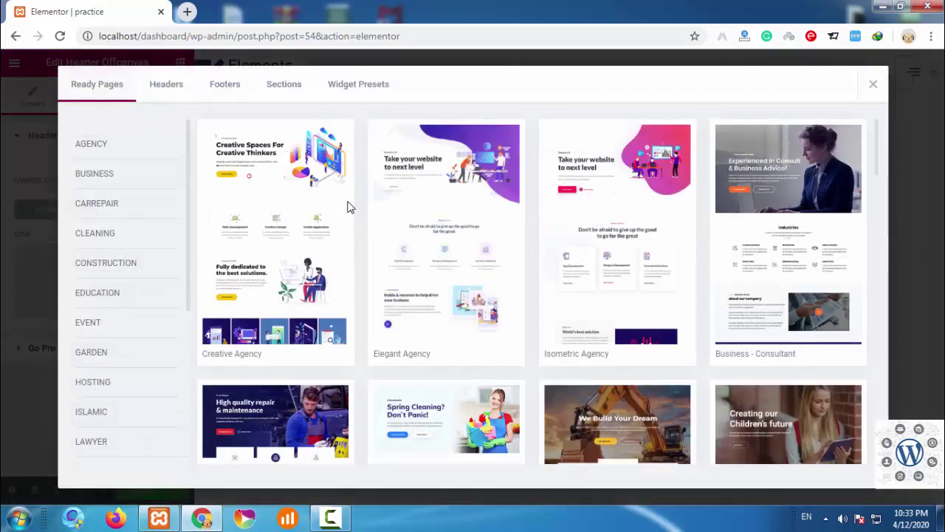
click(224, 88)
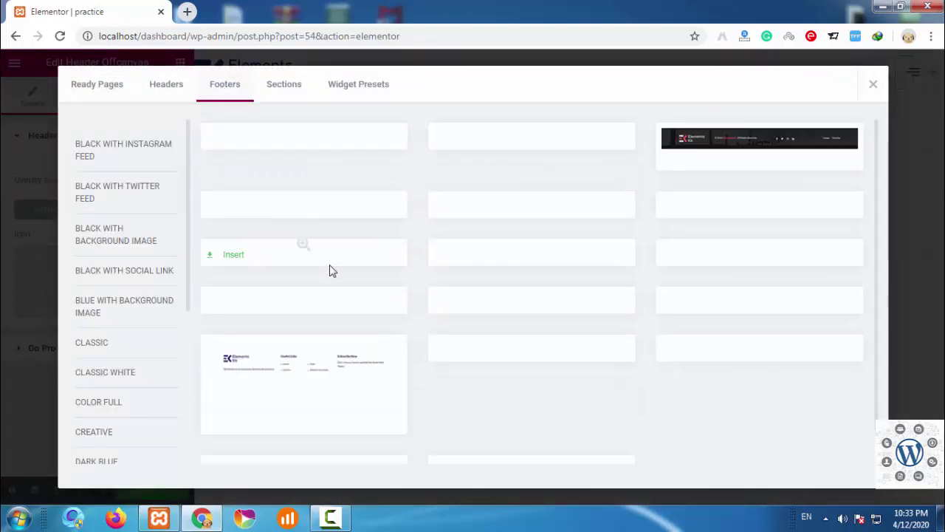
scroll(409, 301, down, 2)
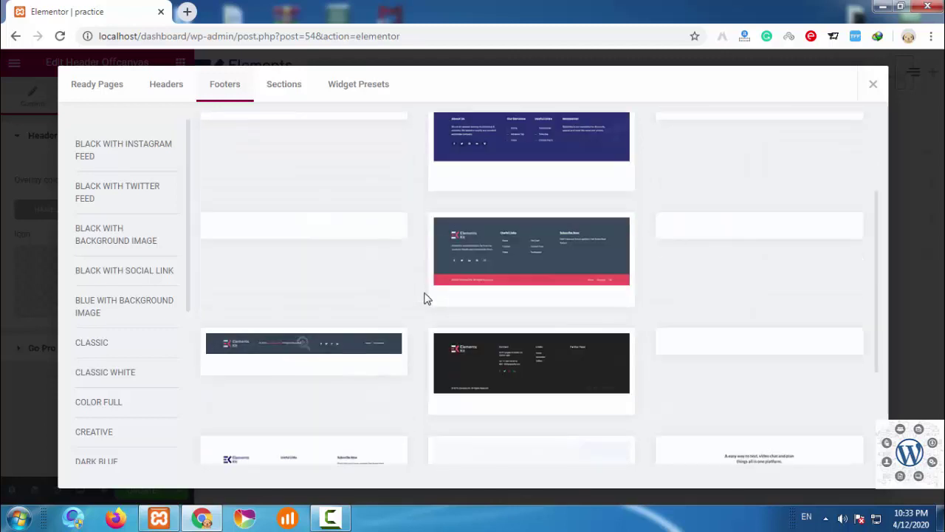
click(344, 315)
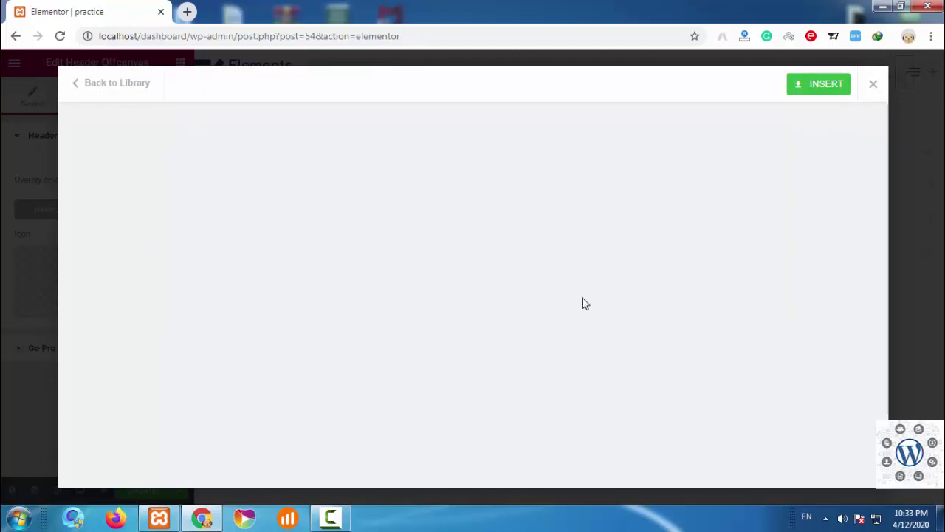
click(819, 87)
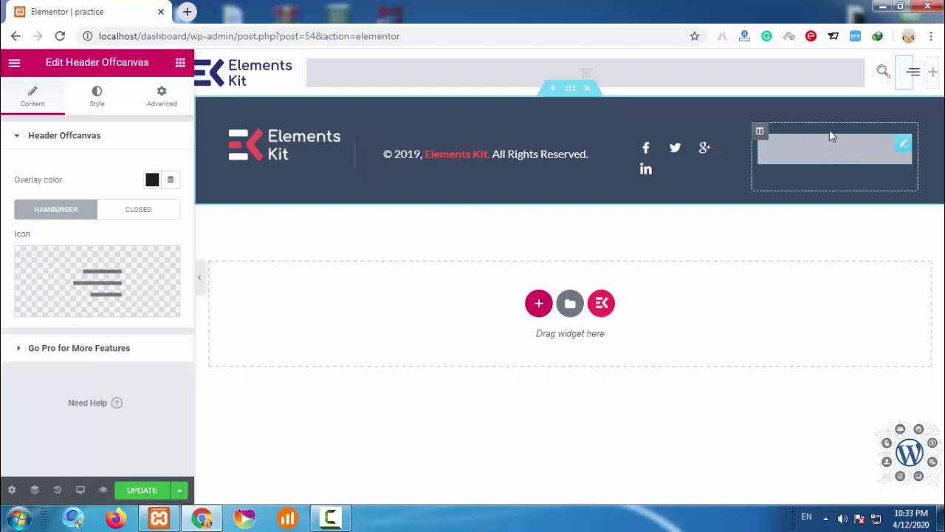
Step: Delete the footer's page list column and widen the copyright text column so its text fits on one line
click(893, 147)
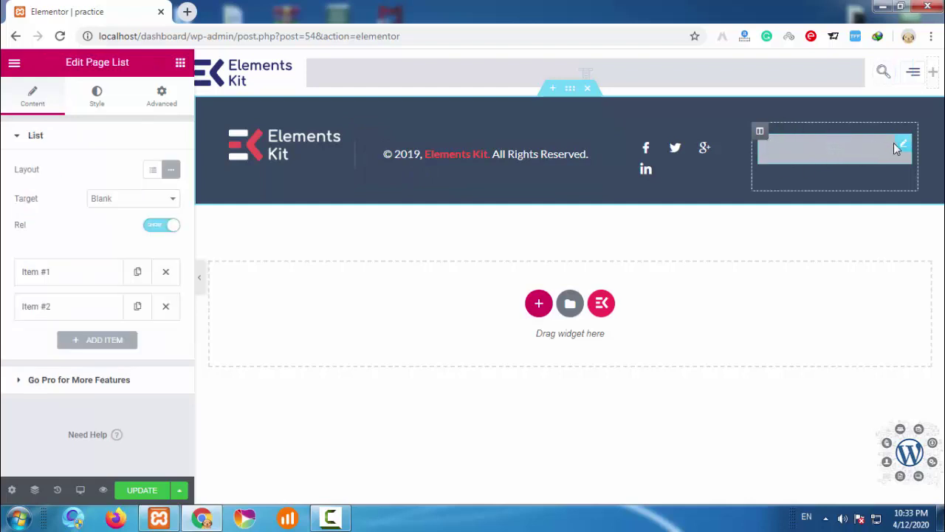
right_click(761, 137)
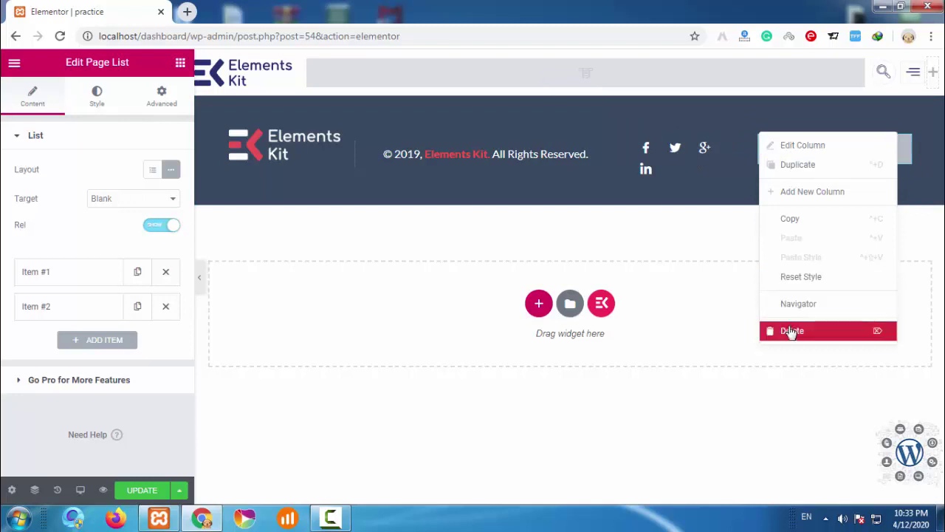
key(Delete)
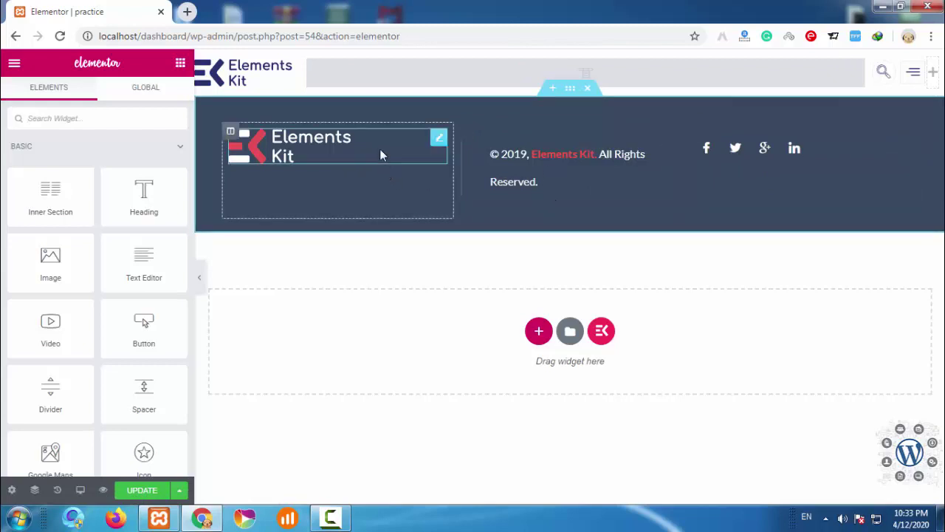
drag(682, 162, 715, 169)
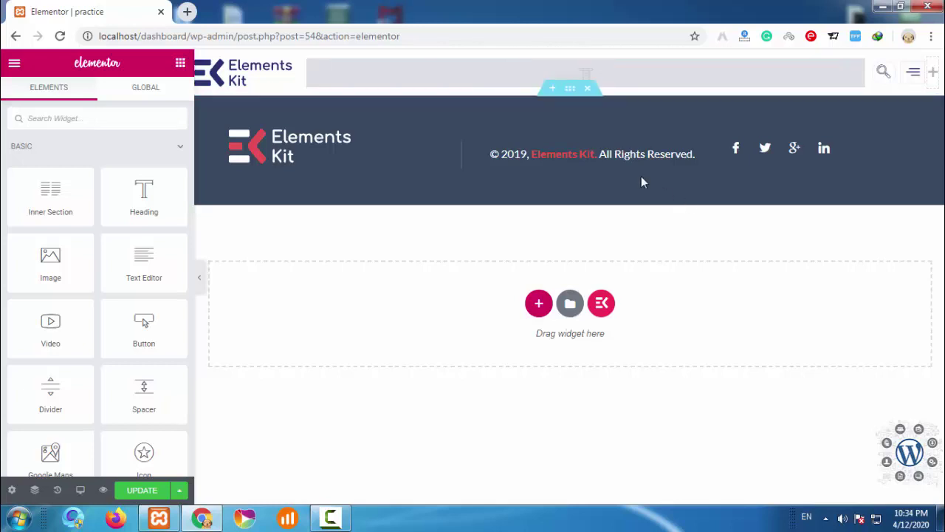
Step: Change the footer's copyright text to "© 2020", the site owner's full name, and "All Rights Reserved."
click(592, 155)
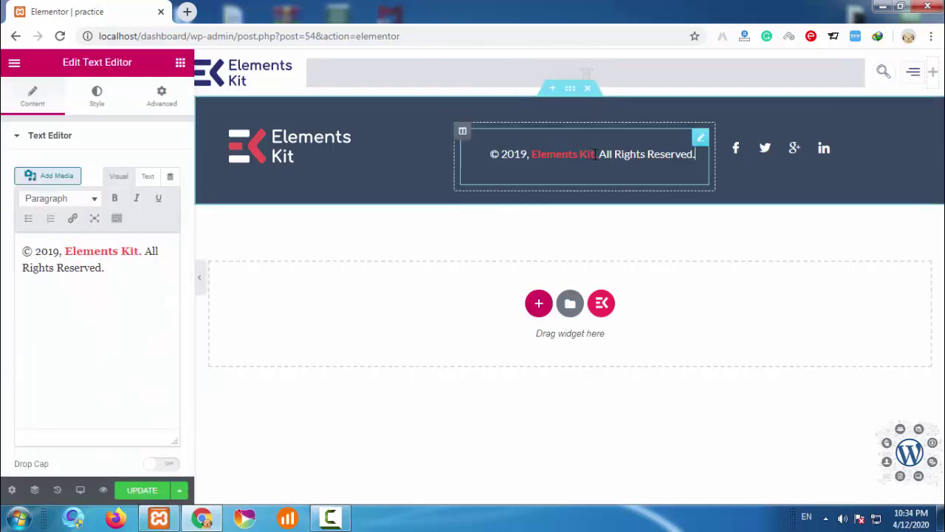
click(594, 154)
key(BackSpace)
key(BackSpace)
key(BackSpace)
key(BackSpace)
key(BackSpace)
key(BackSpace)
key(BackSpace)
key(BackSpace)
key(BackSpace)
key(BackSpace)
key(BackSpace)
key(BackSpace)
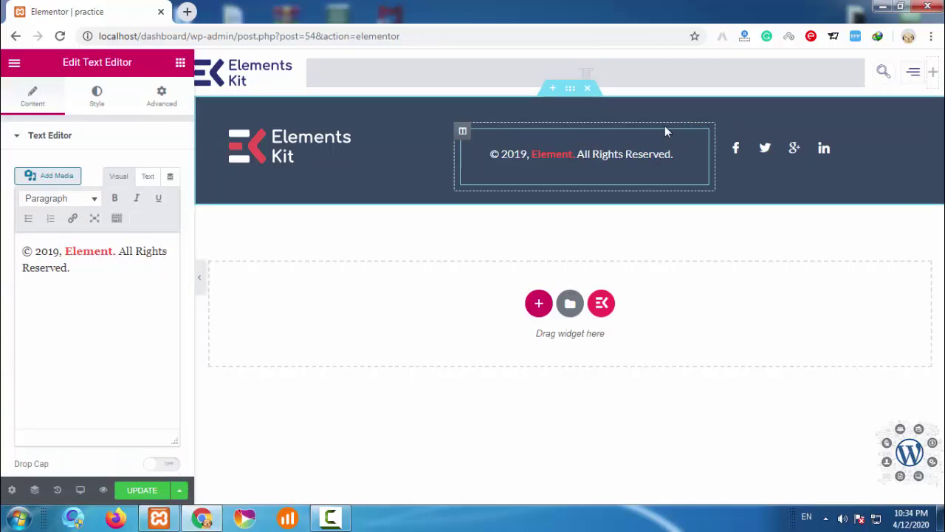
key(BackSpace)
key(BackSpace)
key(BackSpace)
key(BackSpace)
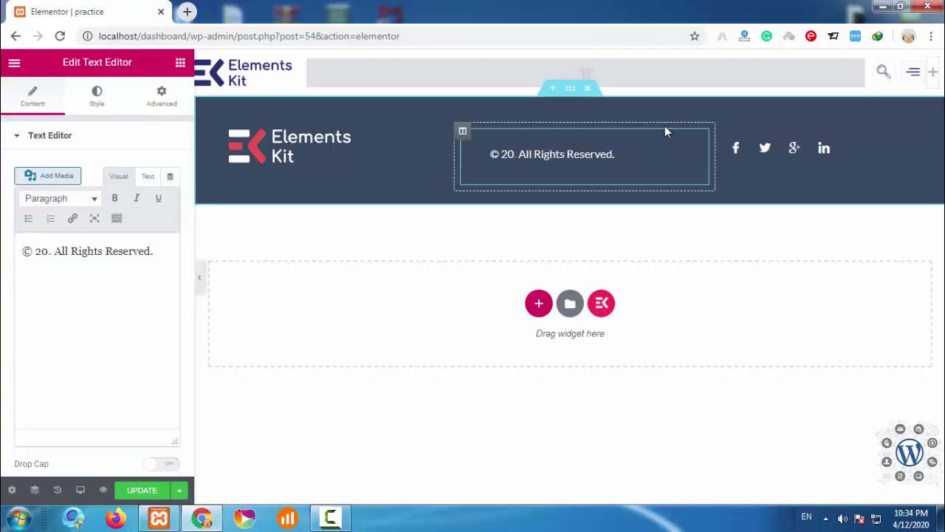
text(20 )
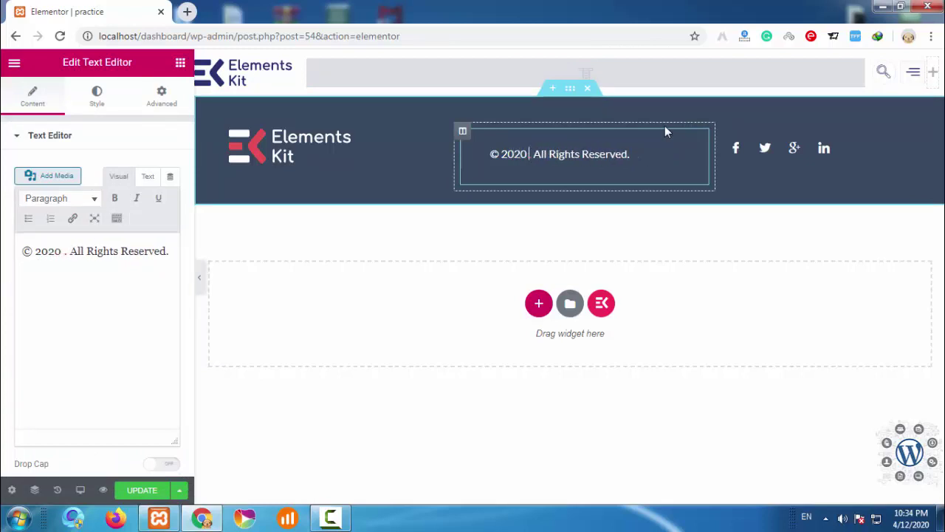
text(Rejbui)
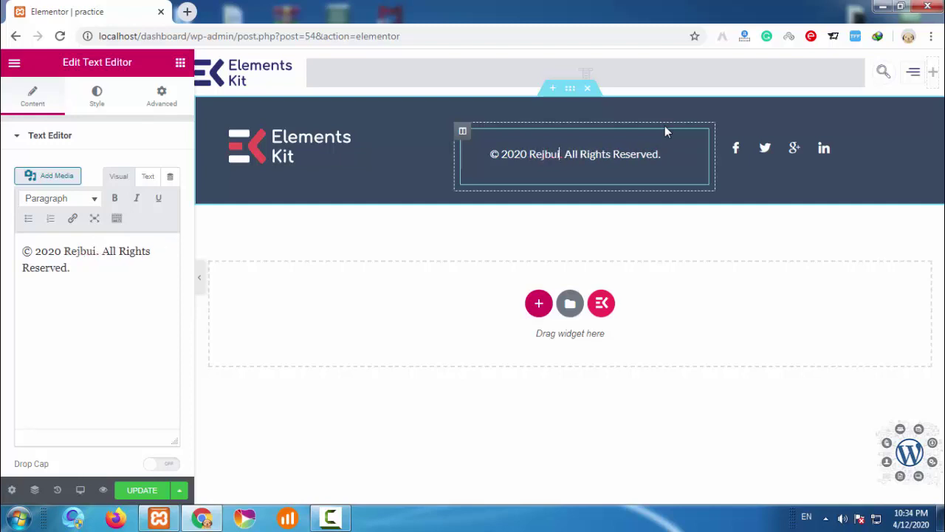
text(l Islam)
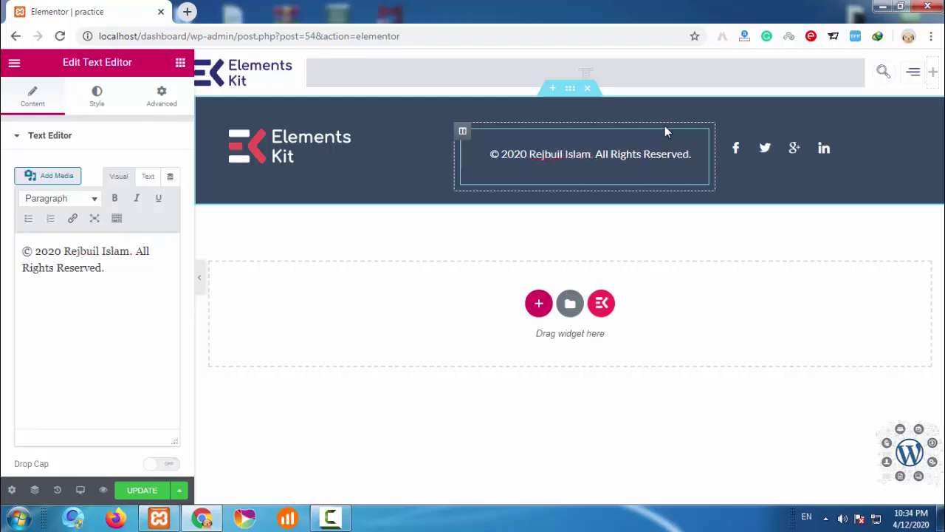
click(305, 153)
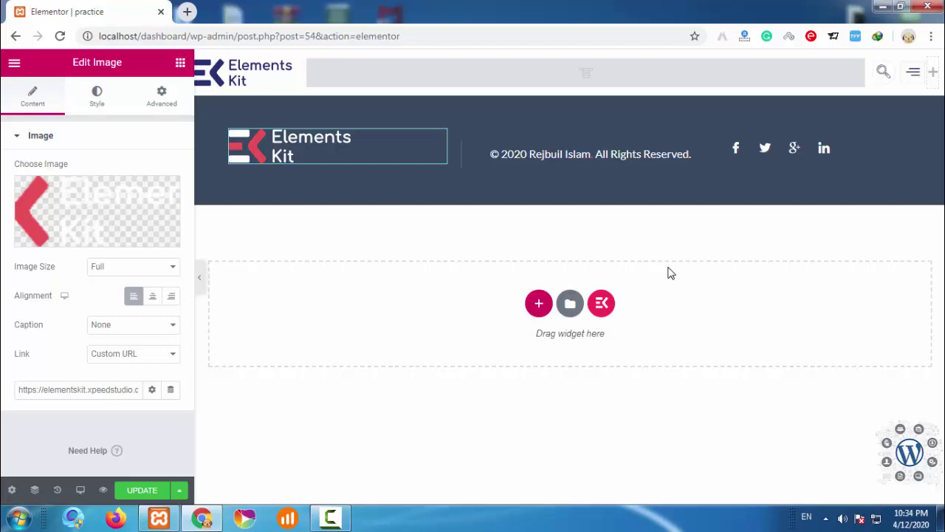
Step: Open the ElementsKit template library and browse its ready pages and widget presets
click(602, 304)
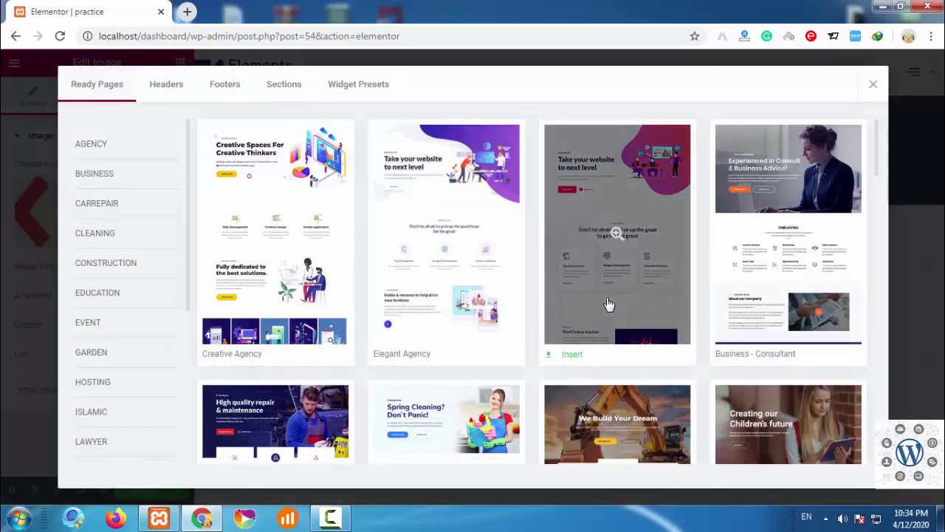
scroll(443, 251, down, 3)
scroll(451, 255, up, 3)
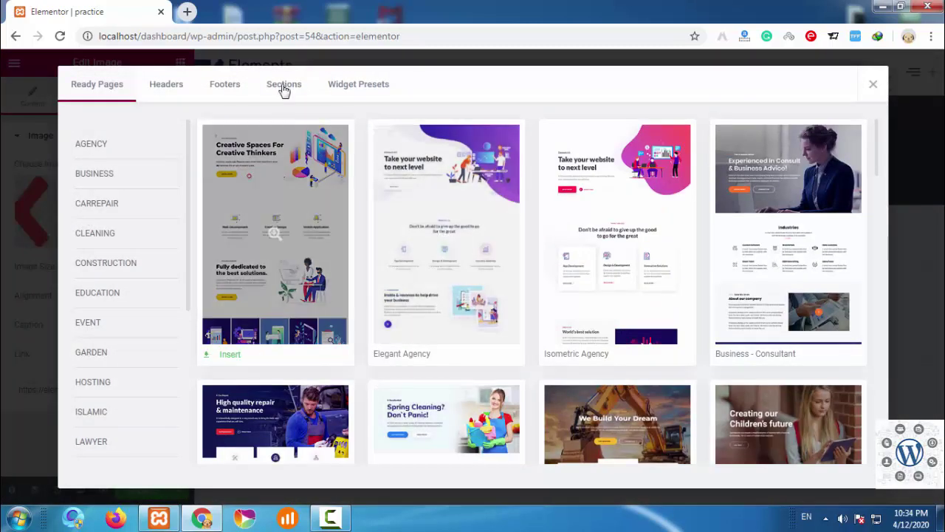
click(340, 84)
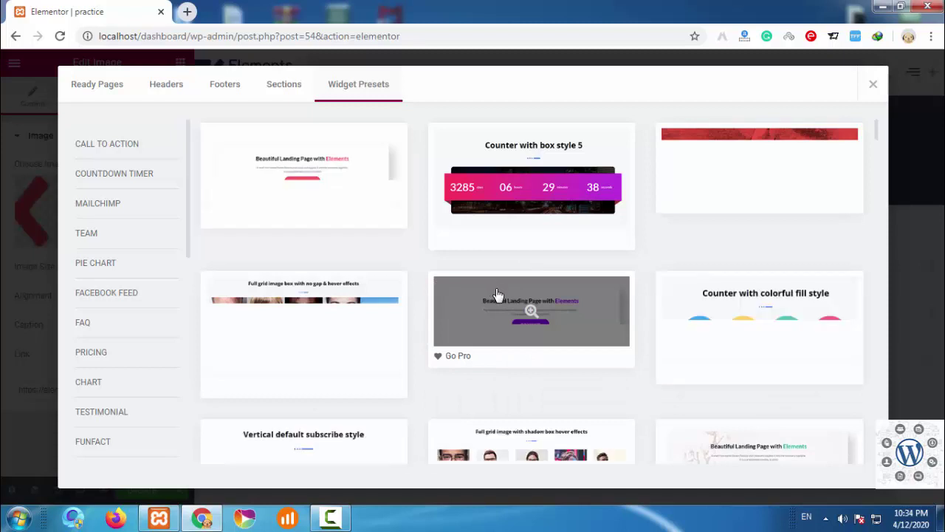
scroll(497, 294, down, 4)
scroll(497, 294, up, 4)
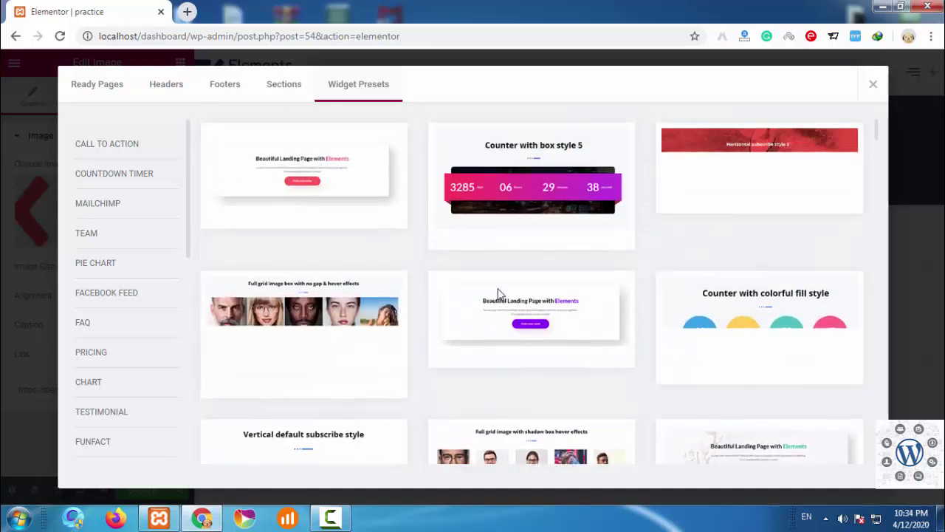
scroll(497, 294, down, 6)
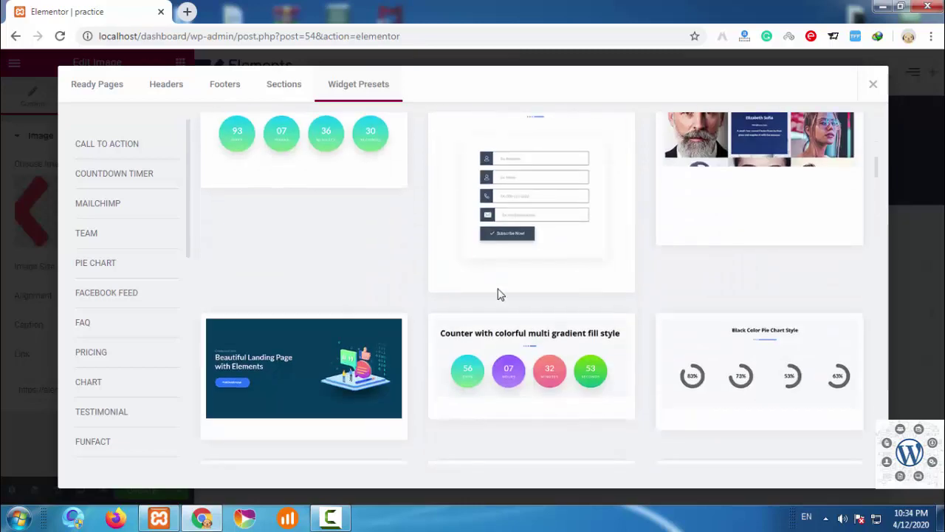
scroll(497, 294, up, 3)
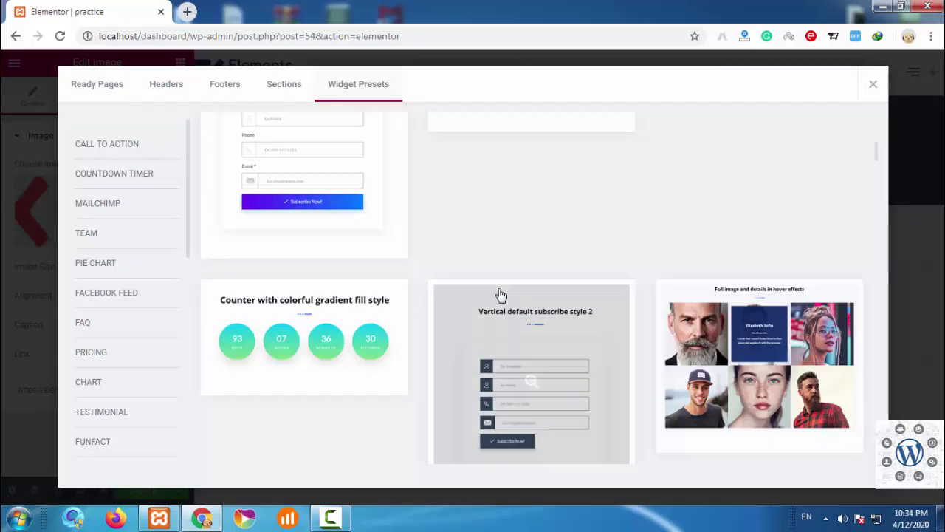
scroll(498, 294, down, 6)
scroll(499, 294, down, 10)
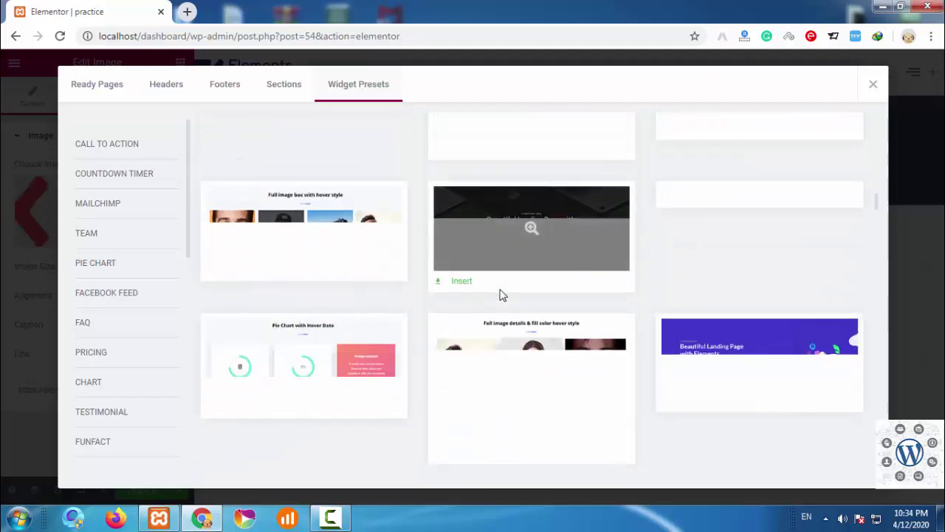
scroll(500, 296, up, 3)
scroll(500, 295, down, 4)
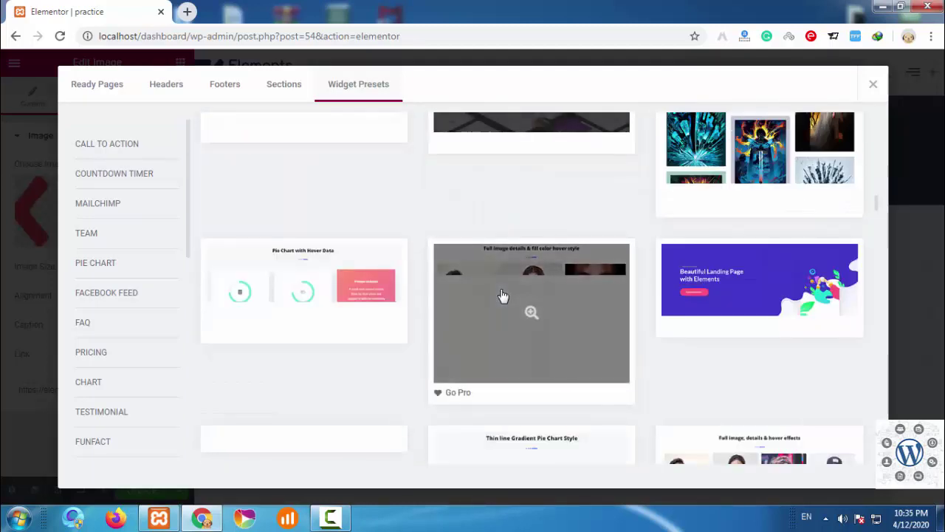
scroll(501, 296, down, 4)
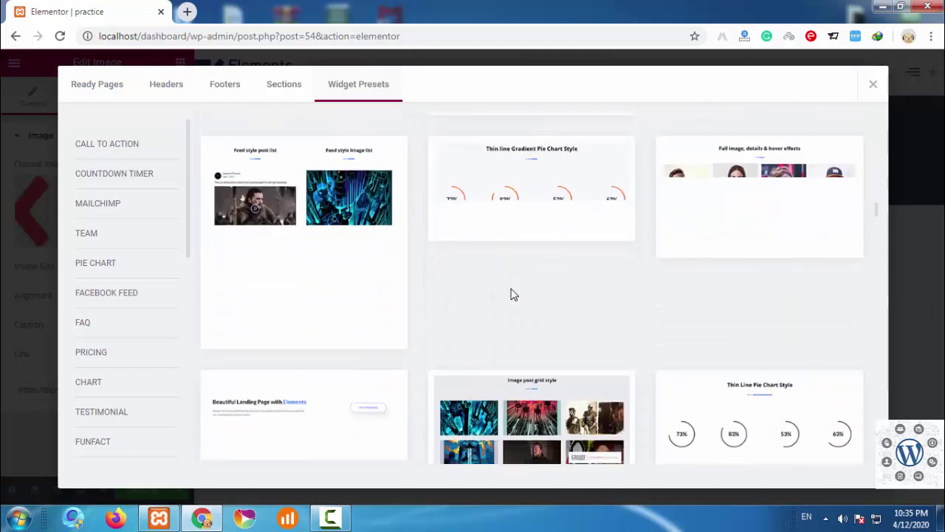
scroll(514, 294, down, 2)
scroll(514, 295, up, 4)
Step: Browse the ready pages and examine the full preview of the Cleaning Company template, then return to the library
click(95, 90)
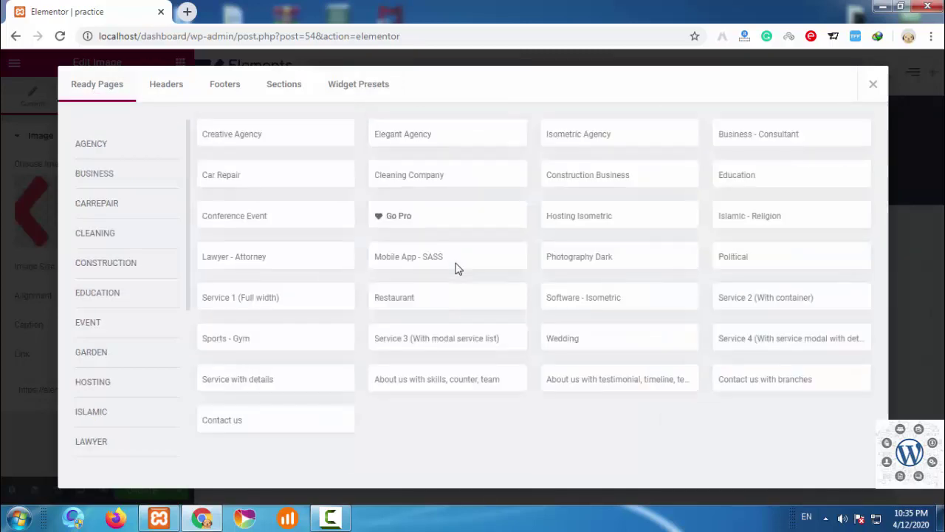
scroll(665, 327, down, 1)
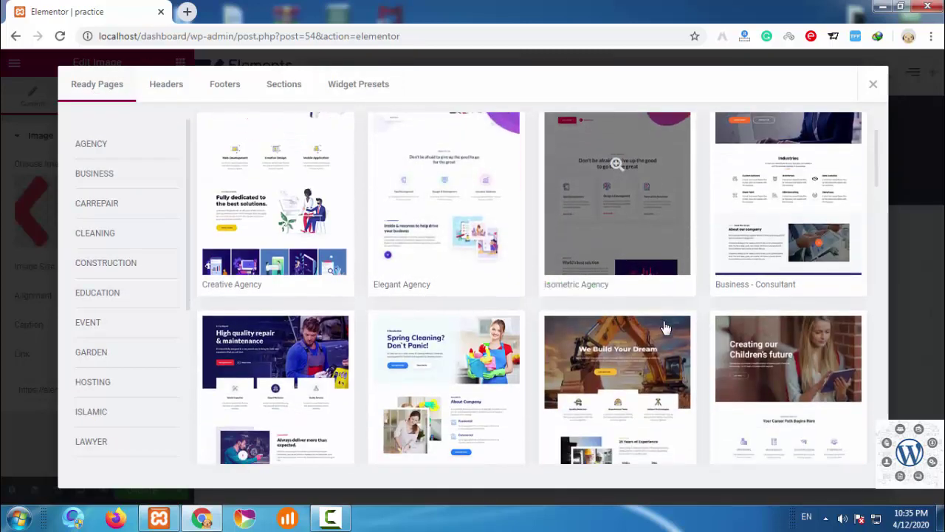
scroll(668, 327, down, 2)
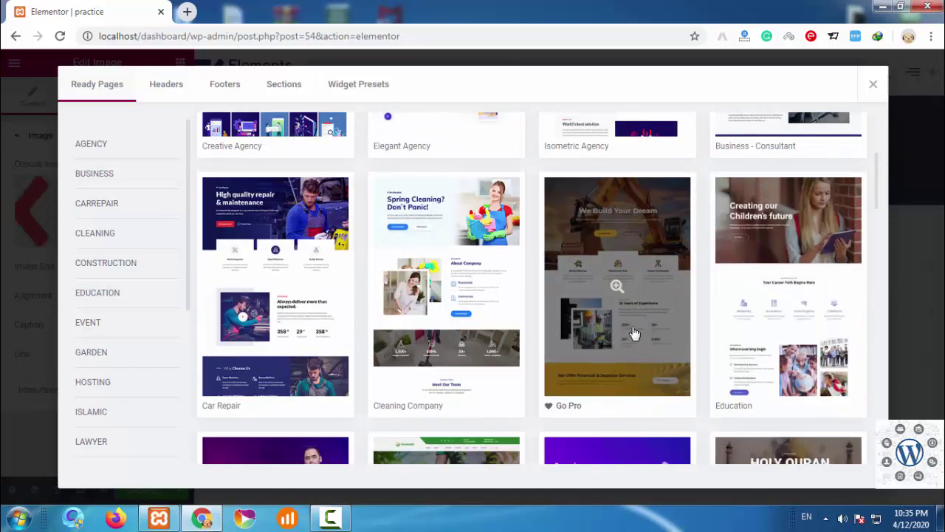
scroll(641, 329, down, 1)
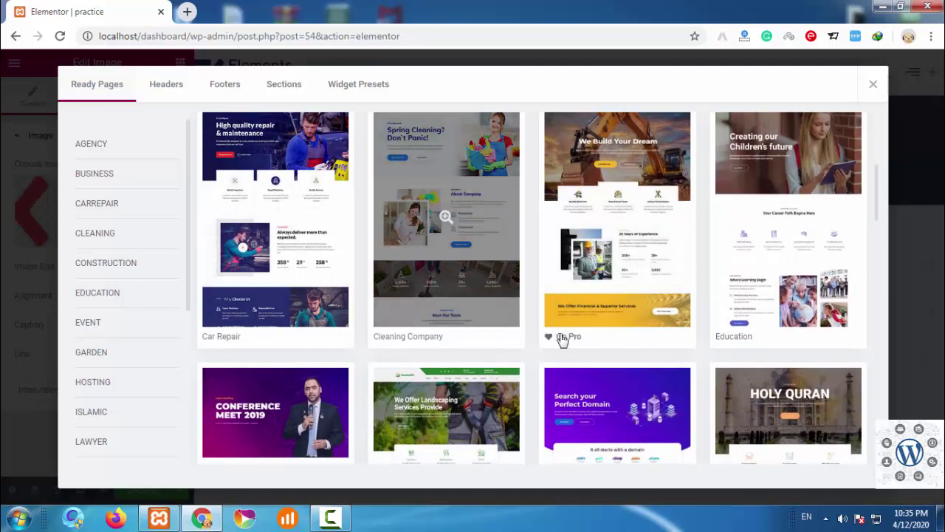
click(615, 218)
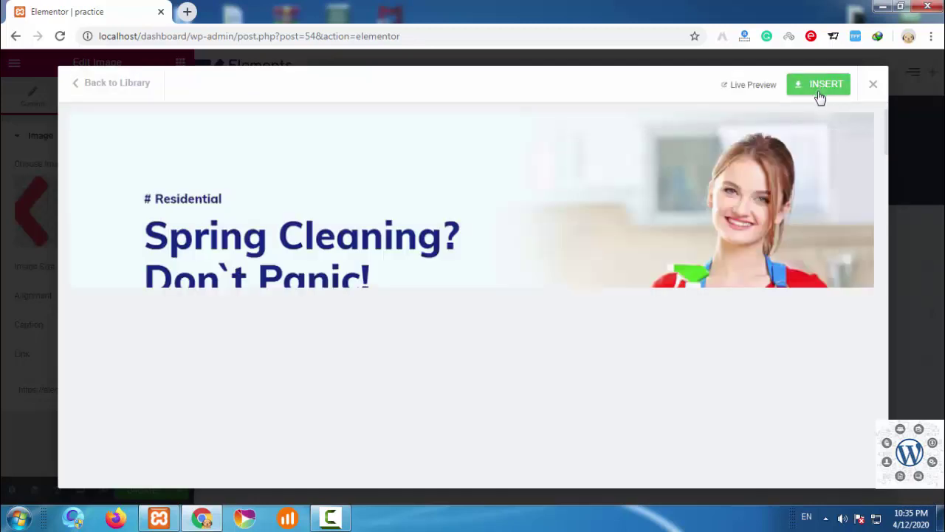
scroll(443, 279, down, 5)
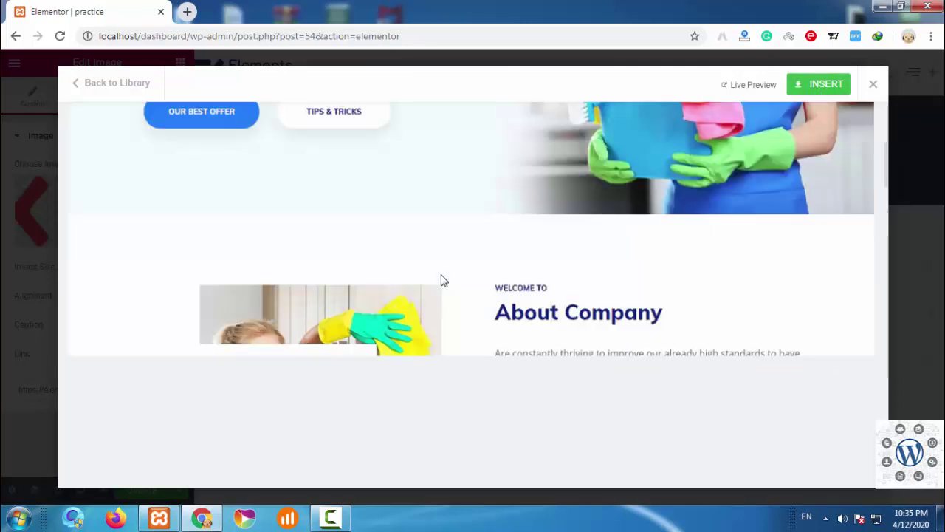
scroll(458, 292, down, 8)
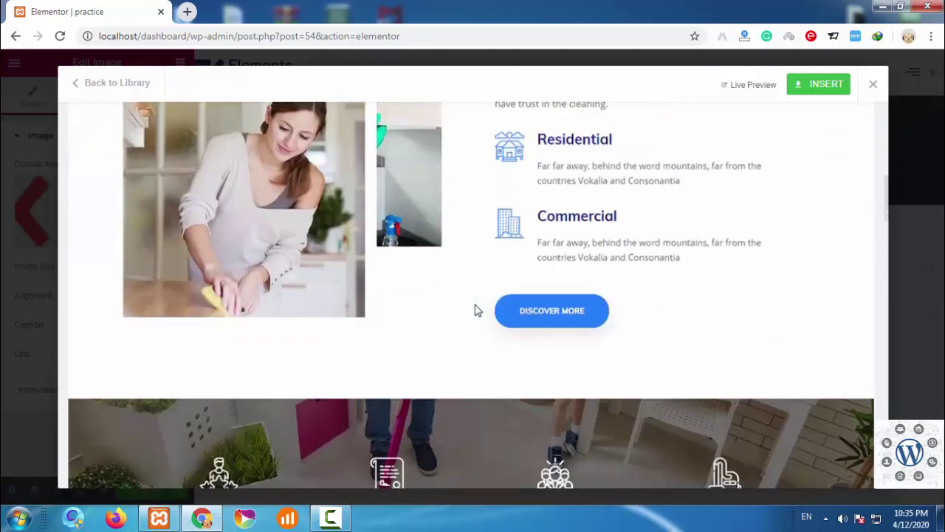
scroll(474, 305, down, 12)
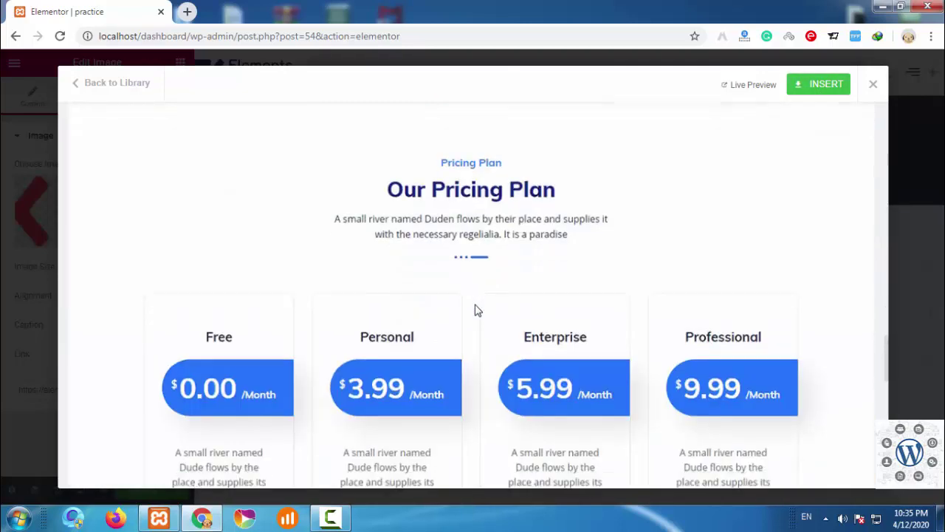
scroll(532, 281, up, 5)
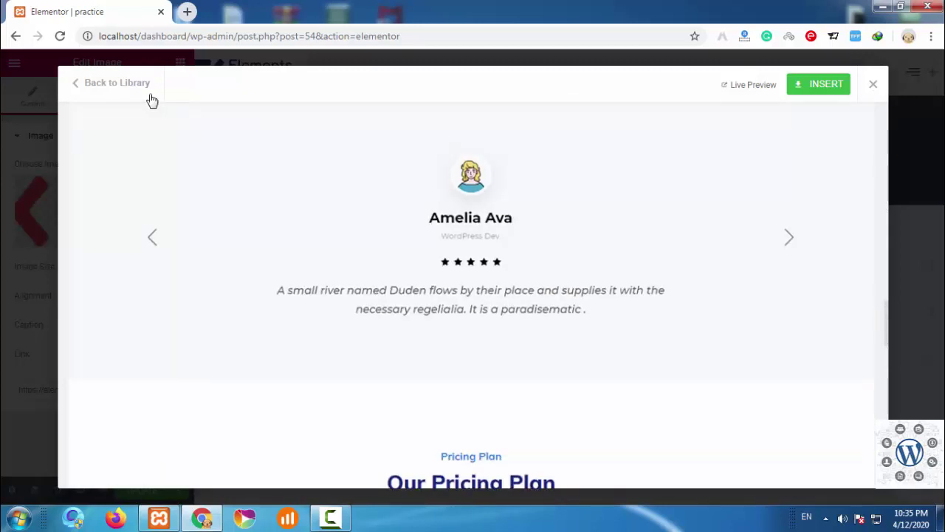
click(147, 86)
click(150, 87)
click(105, 87)
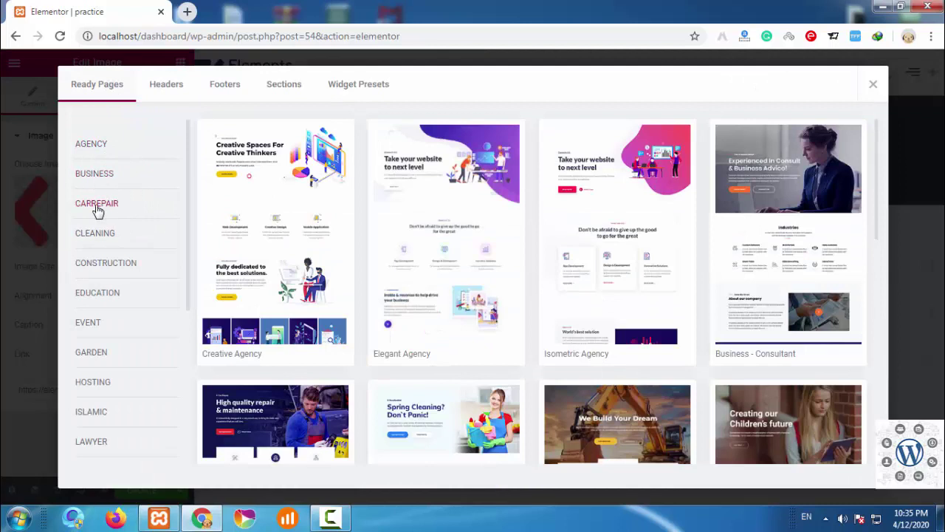
Step: Filter the ready pages by the Hosting category, preview the Hosting Isometric template and close the library
scroll(177, 243, down, 2)
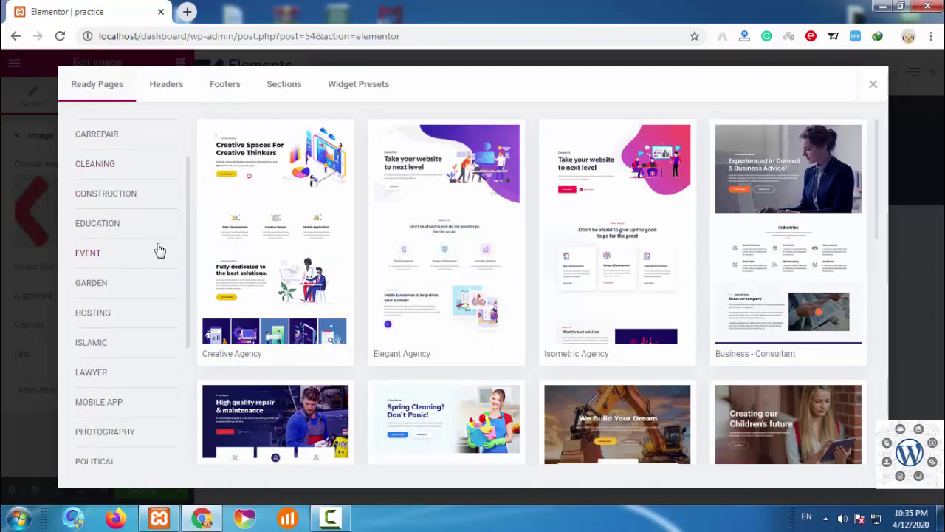
click(91, 313)
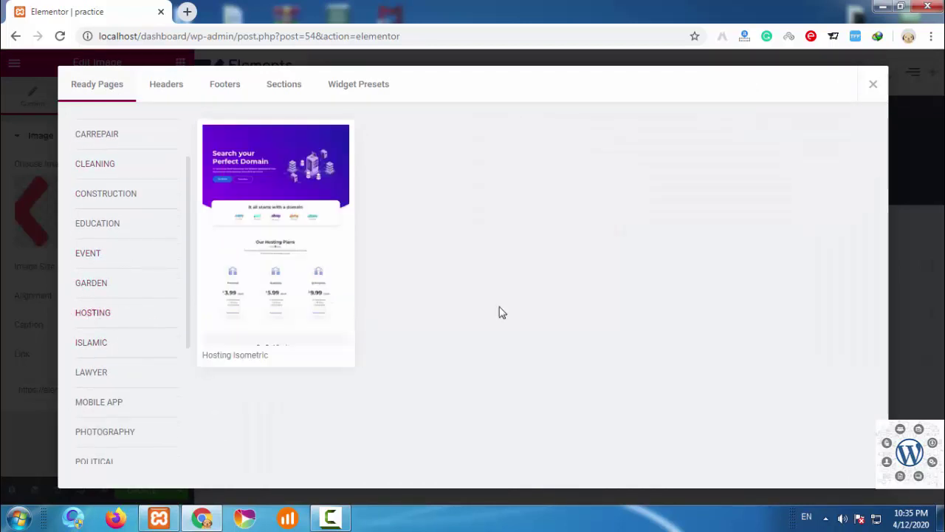
click(234, 211)
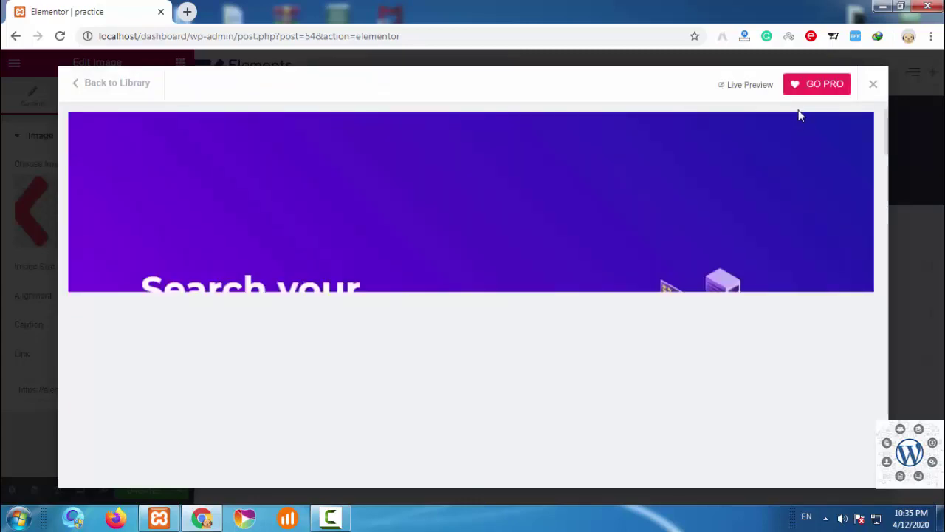
click(872, 84)
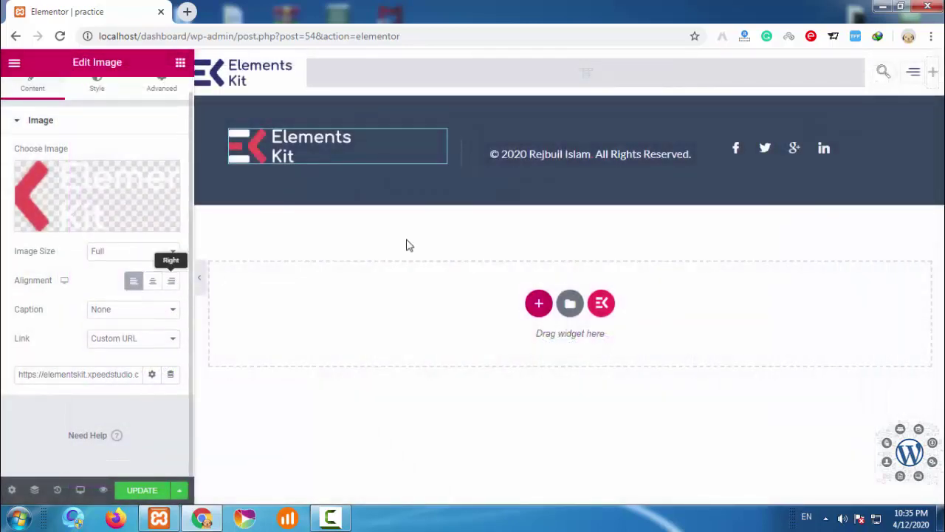
Step: Reopen the ElementsKit library and compare the ready pages in the Islamic, Lawyer, Software and Agency categories
click(601, 303)
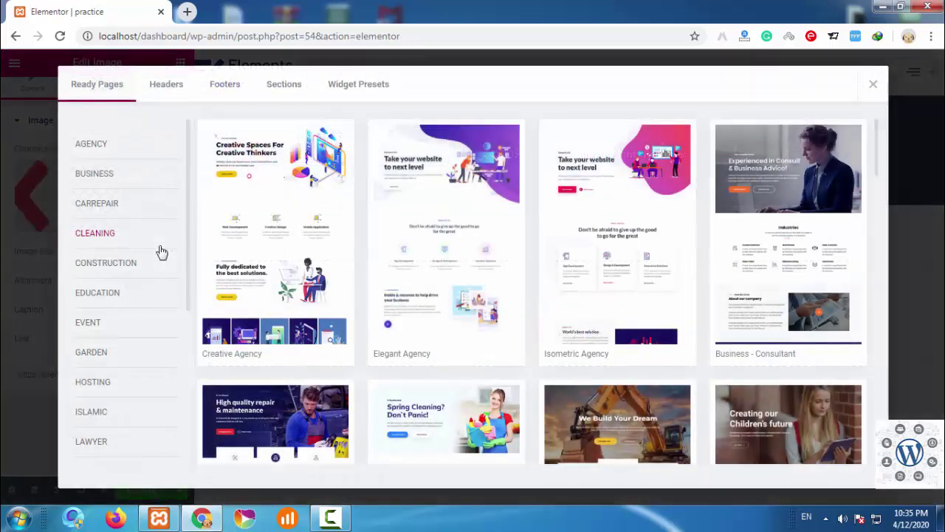
scroll(136, 318, down, 1)
scroll(136, 318, down, 1)
click(118, 343)
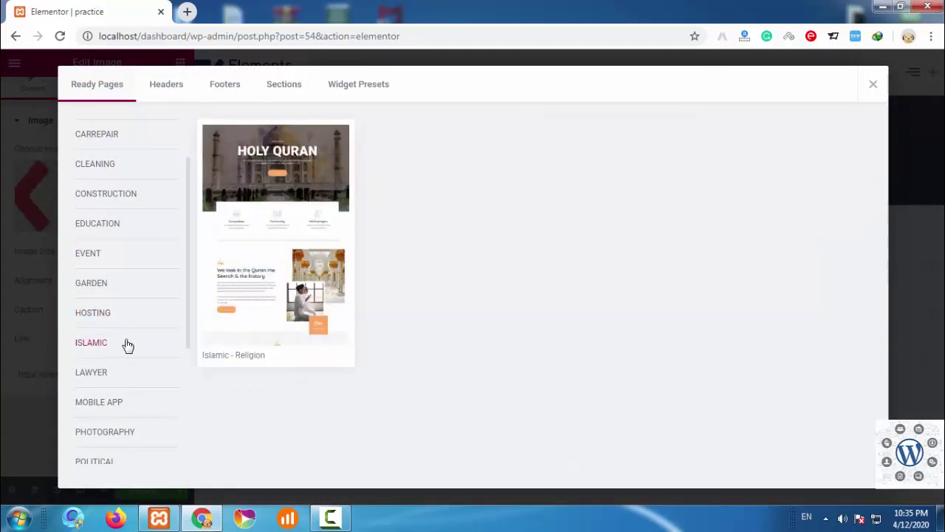
click(83, 380)
scroll(116, 375, down, 3)
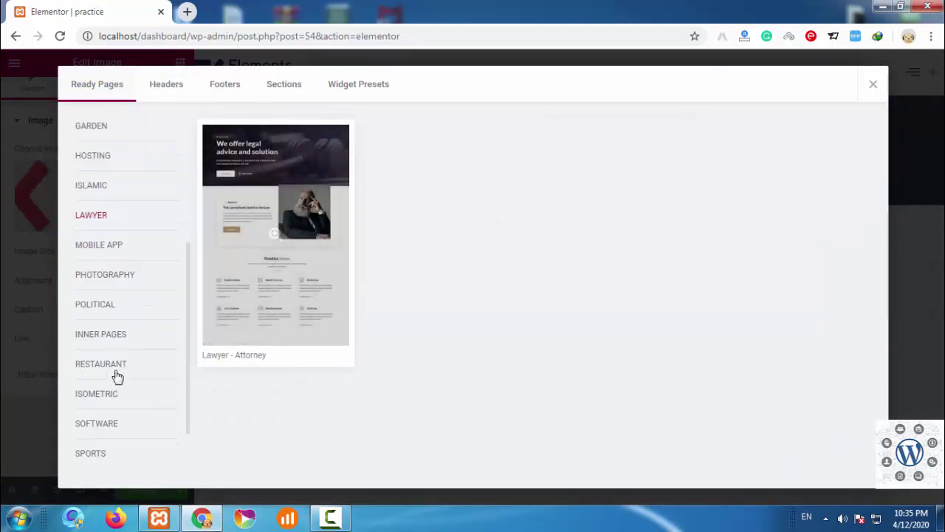
click(99, 386)
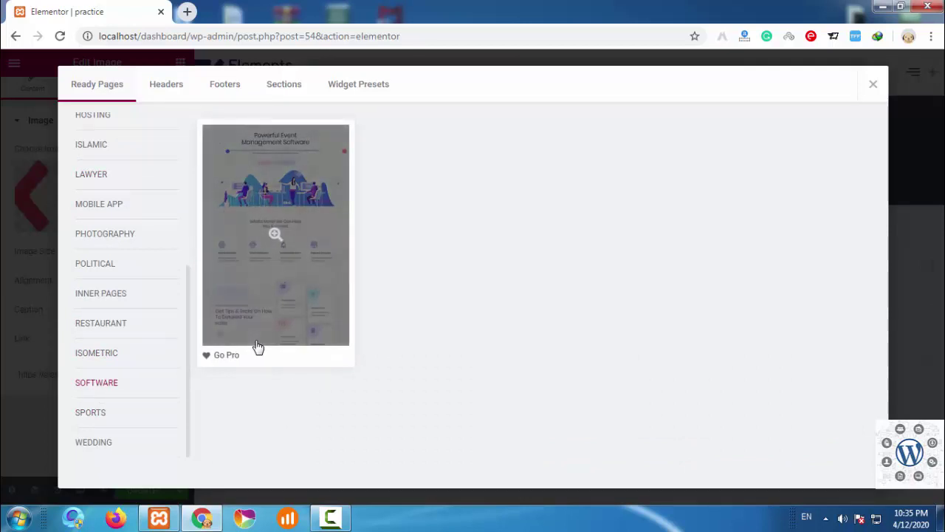
scroll(121, 330, up, 5)
click(117, 149)
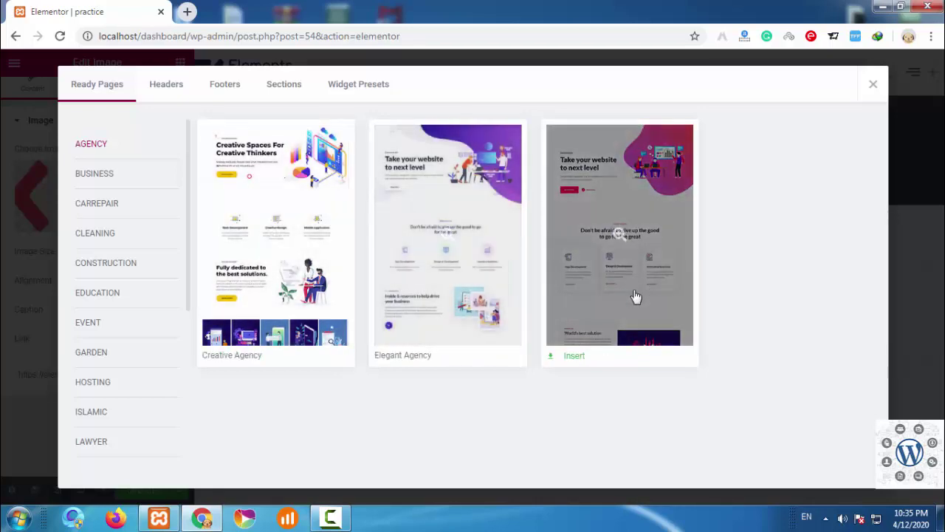
Step: Insert the pink "Take your website to next level" ready page from the Agency category and look through its sections on the page
click(610, 281)
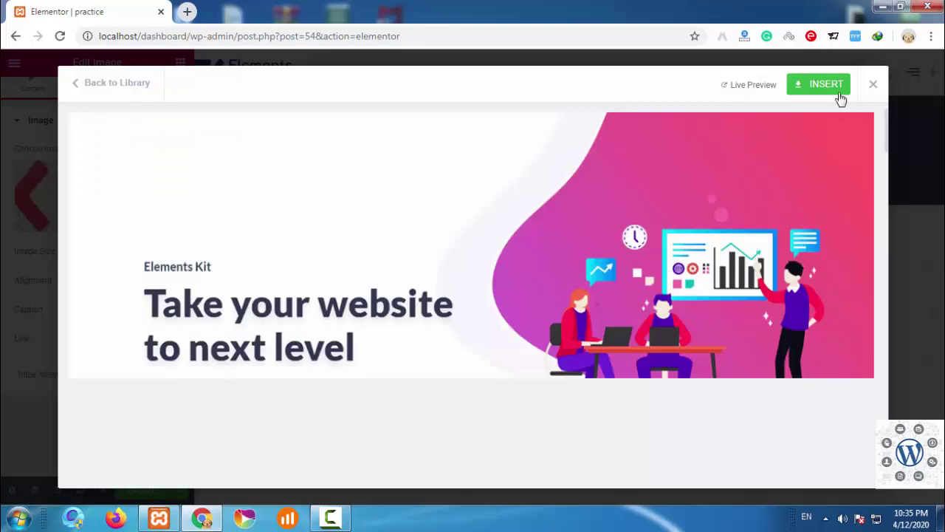
click(838, 88)
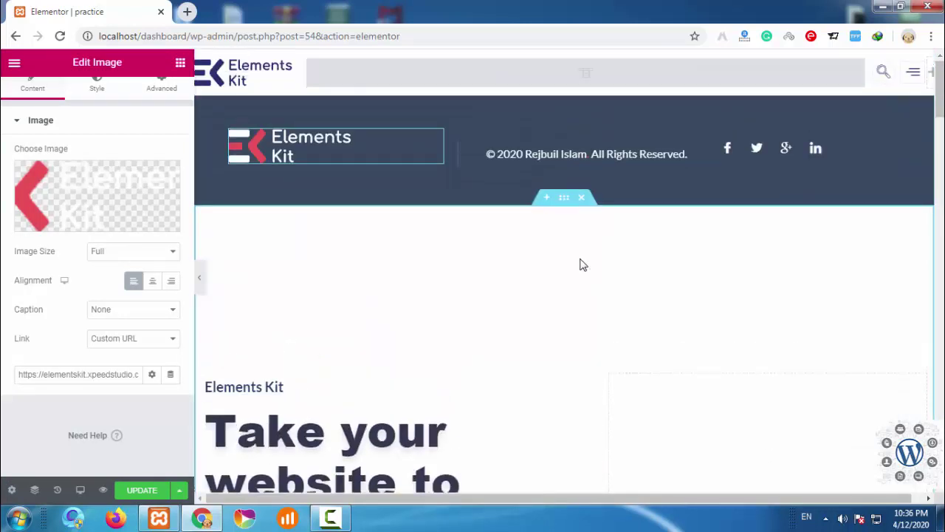
scroll(580, 264, down, 20)
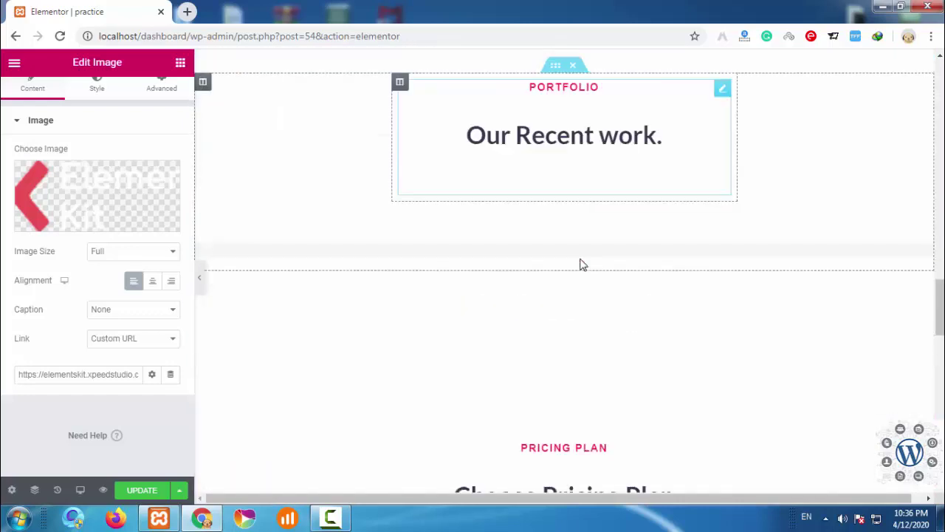
scroll(582, 264, down, 20)
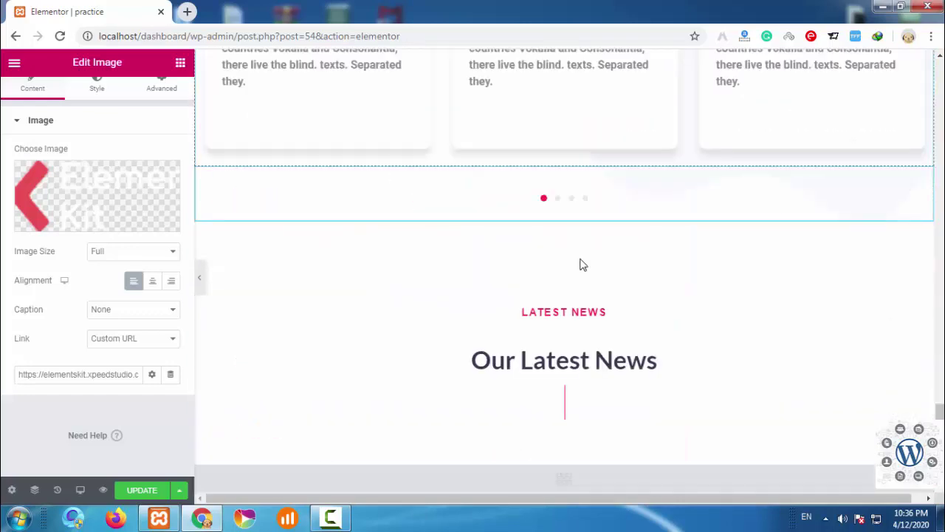
scroll(580, 264, down, 4)
scroll(582, 264, up, 10)
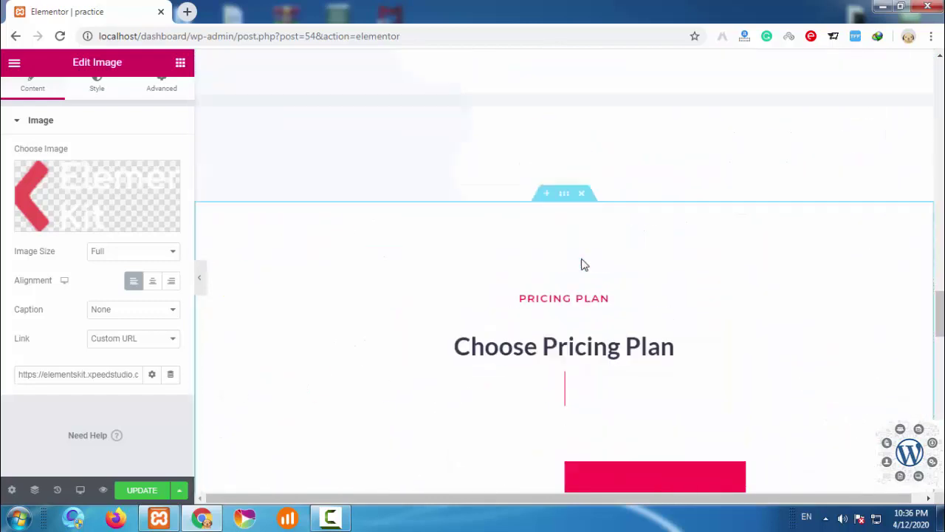
scroll(583, 264, up, 10)
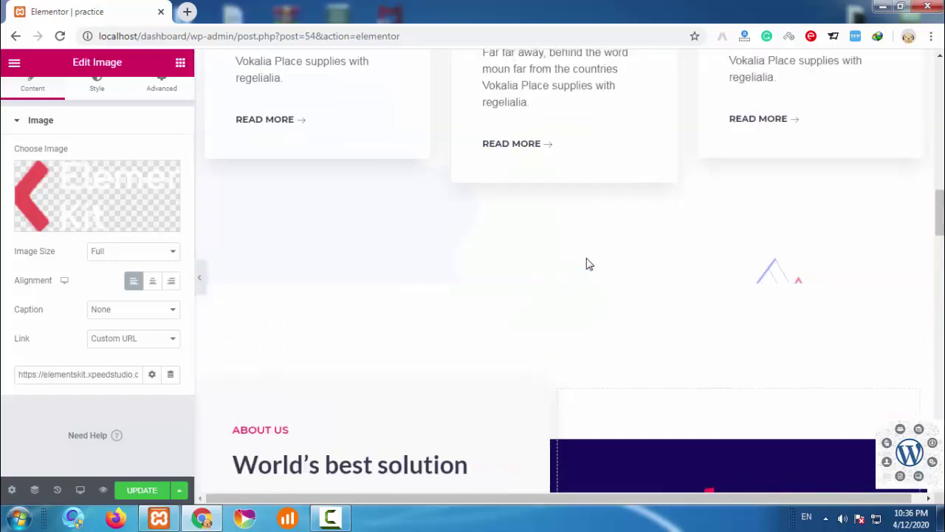
scroll(589, 264, up, 15)
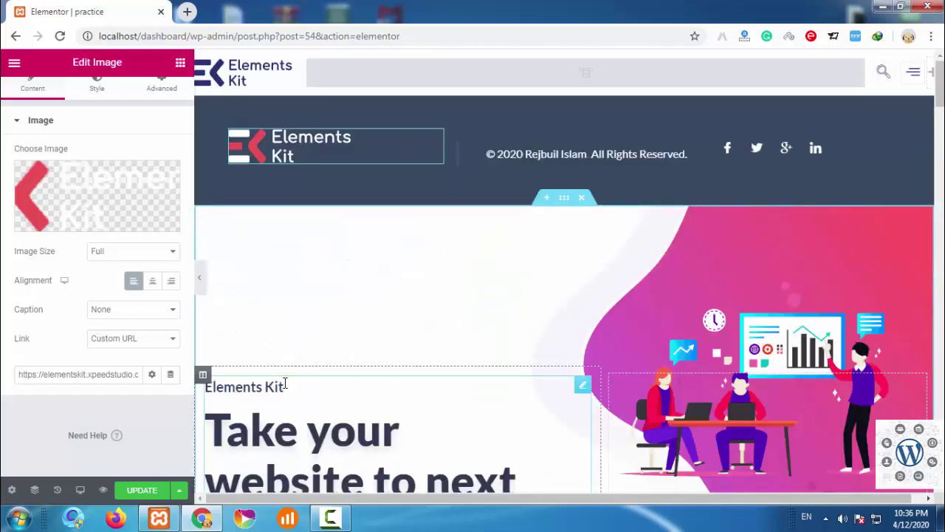